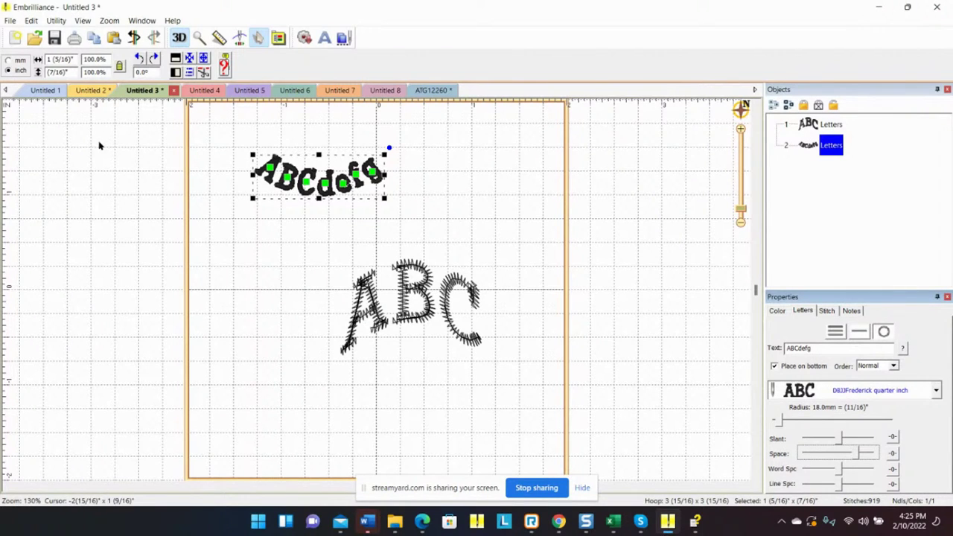
- Minimize the open windows and check the contents of the desktop's Christmas Fonts folder and the zipped PES design folder
{"action": "left_click", "coordinate": [877, 6]}
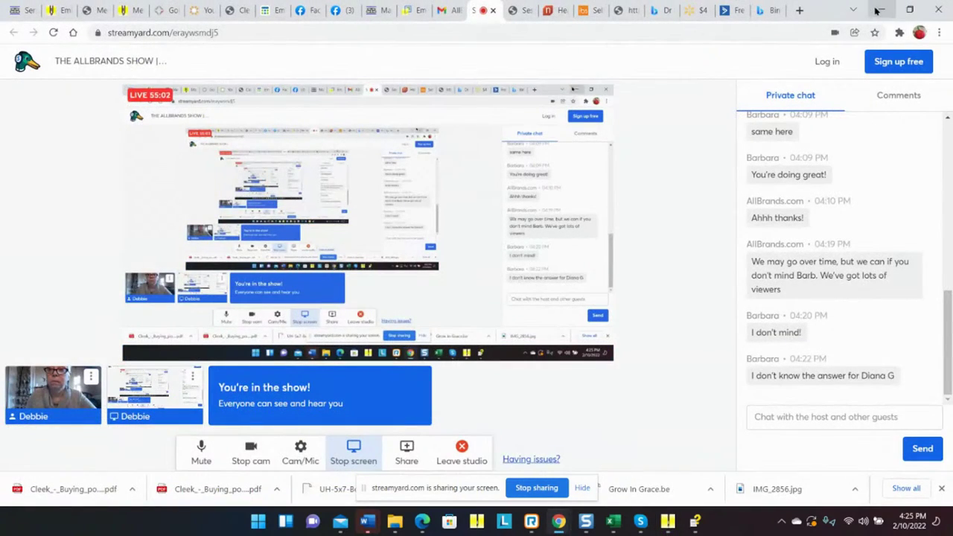
{"action": "left_click", "coordinate": [877, 10]}
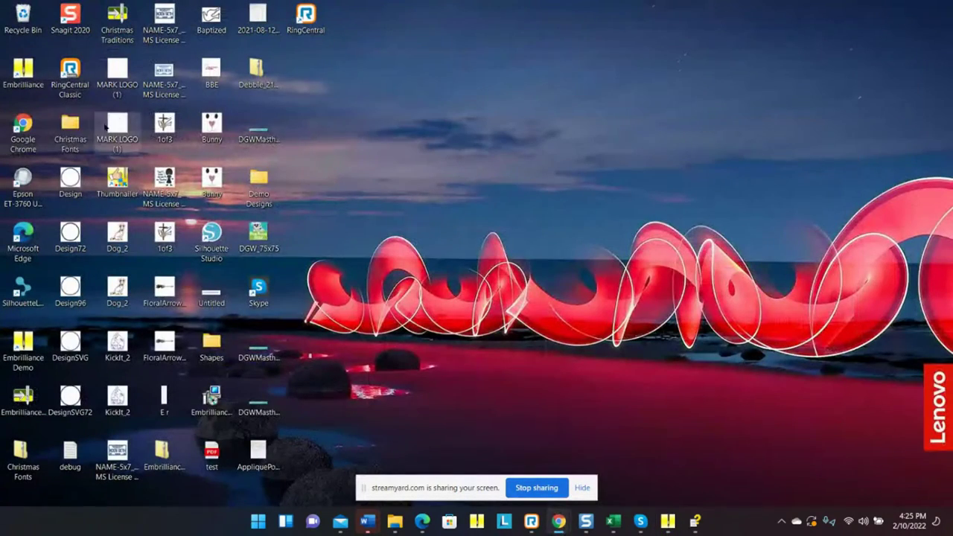
{"action": "double_click", "coordinate": [75, 131]}
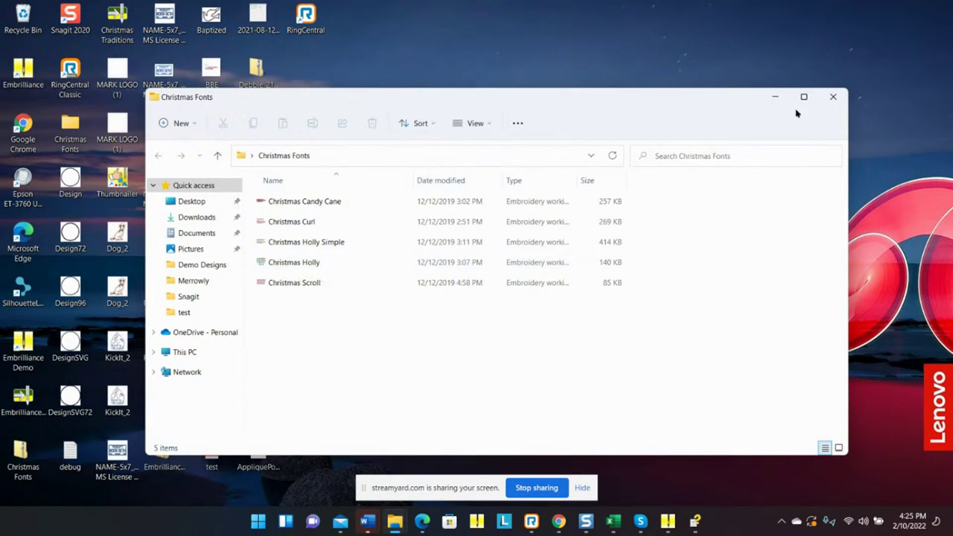
{"action": "left_click", "coordinate": [832, 98]}
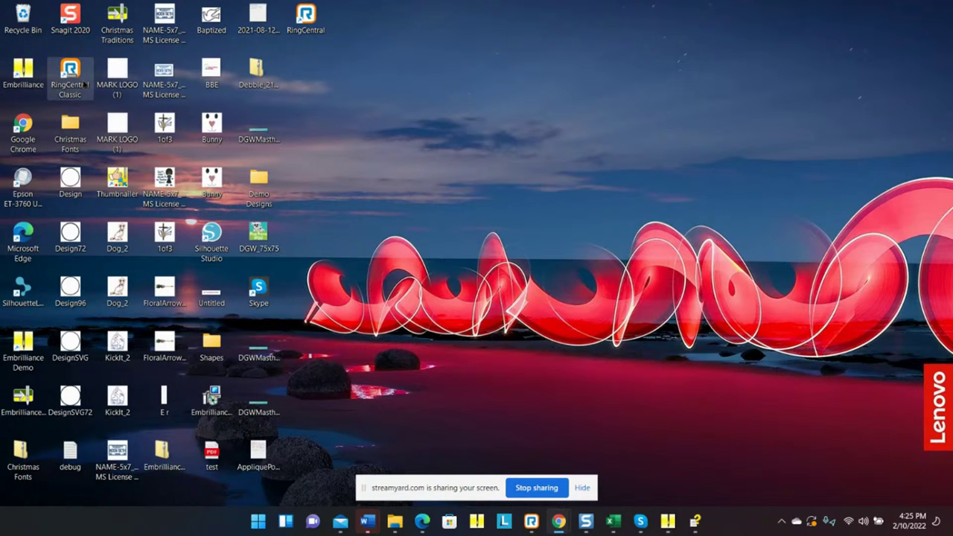
{"action": "double_click", "coordinate": [255, 71]}
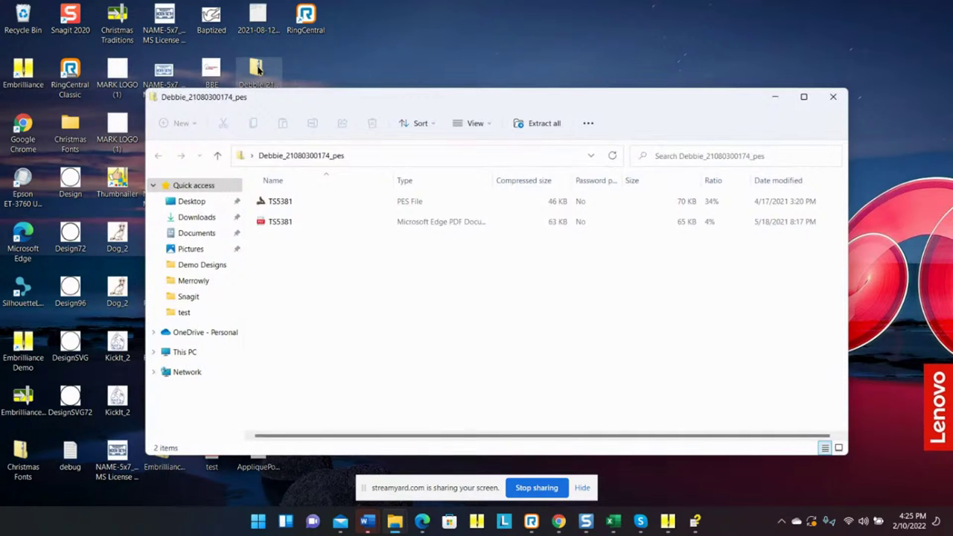
{"action": "left_click", "coordinate": [832, 98]}
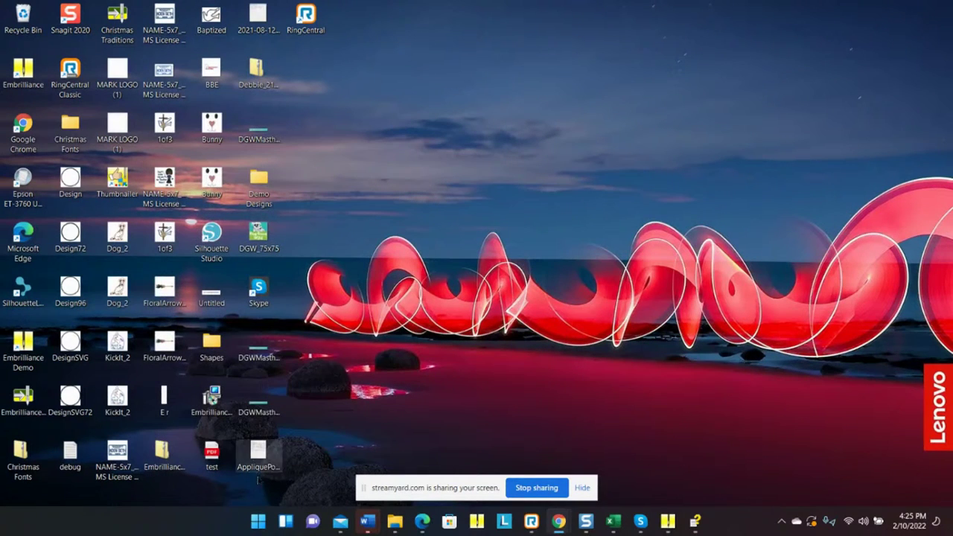
- Locate the Merrowly installer file in the Merrowly (5) downloads folder, try to load it into Embrilliance, and minimize the folder
{"action": "left_click", "coordinate": [399, 521]}
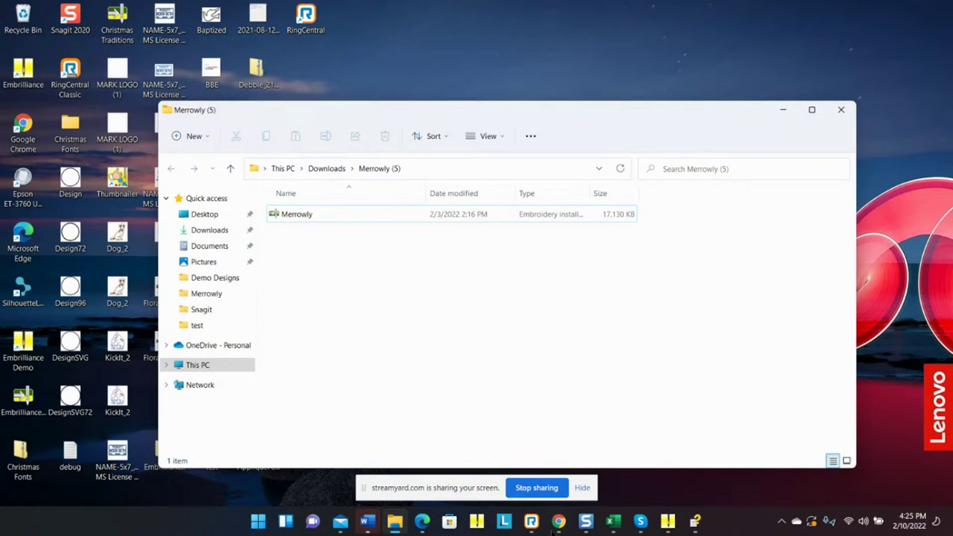
{"action": "left_click", "coordinate": [285, 215]}
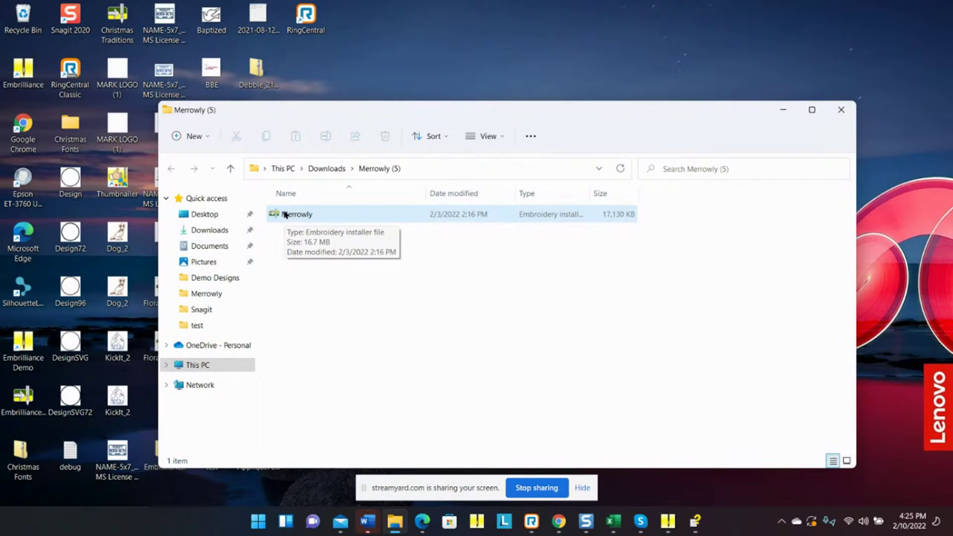
{"action": "left_click", "coordinate": [285, 215]}
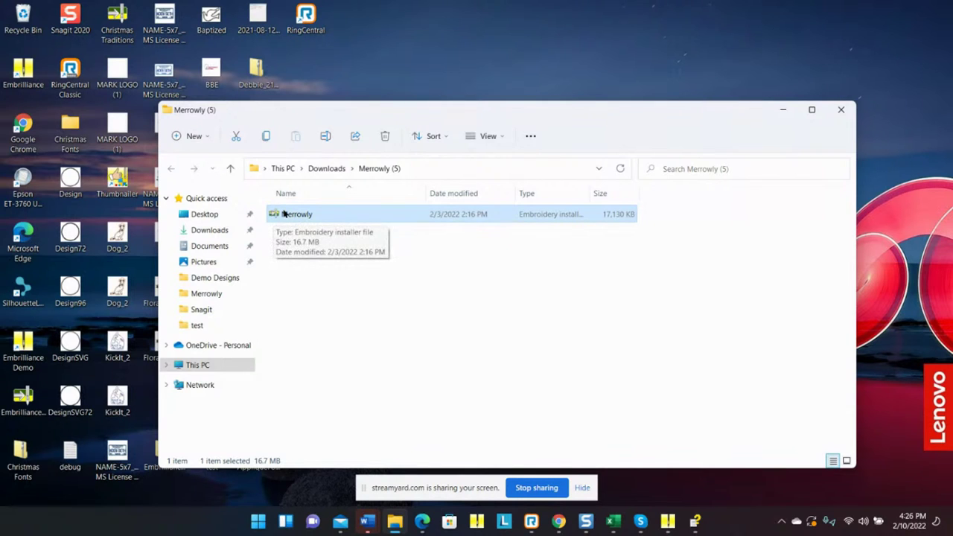
{"action": "left_click_drag", "start_coordinate": [285, 215], "coordinate": [667, 520]}
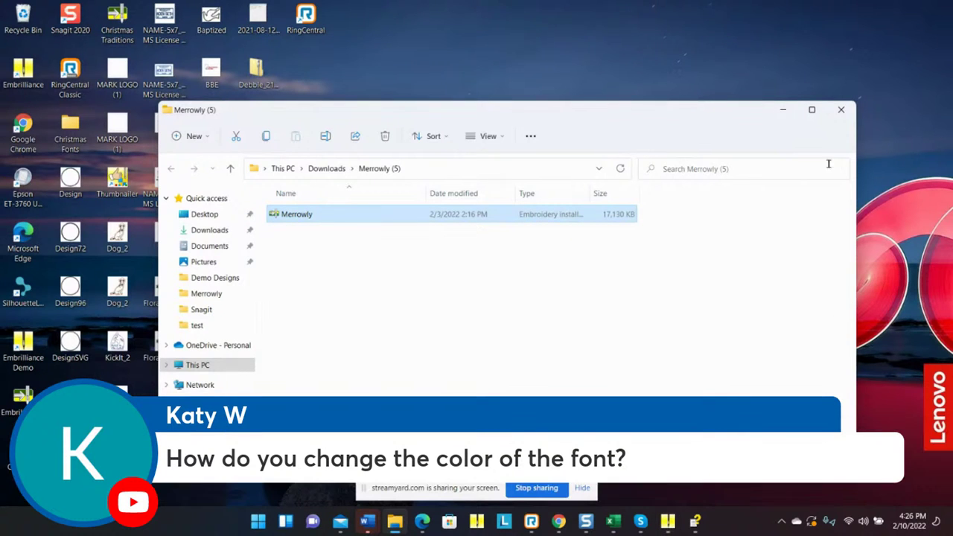
{"action": "left_click", "coordinate": [783, 112]}
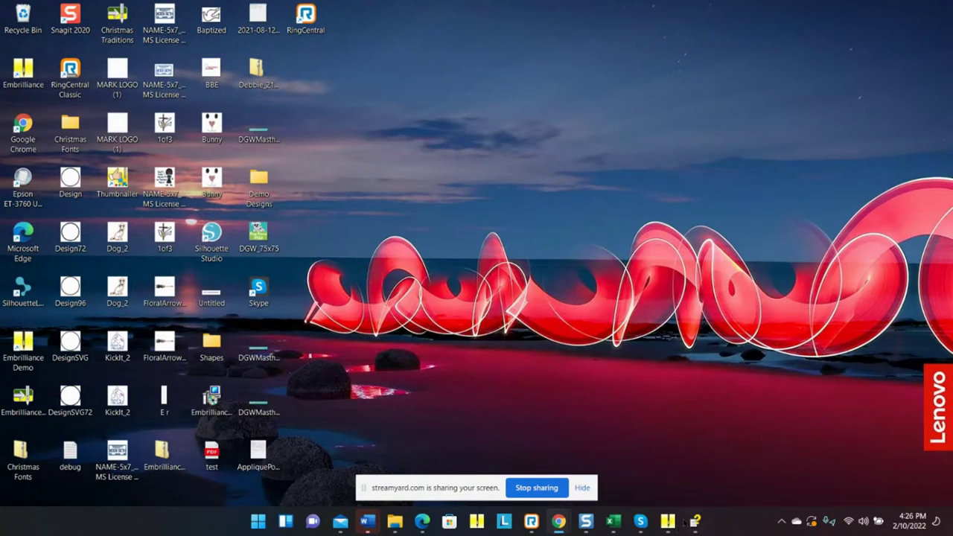
- Switch to Embrilliance and bring up the empty Untitled 4 page
{"action": "mouse_move", "coordinate": [667, 522]}
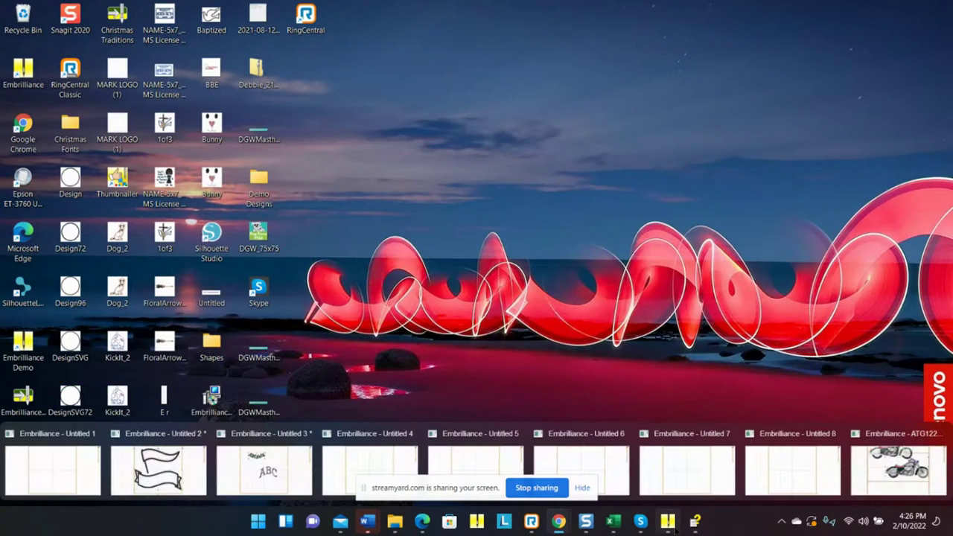
{"action": "left_click", "coordinate": [302, 471]}
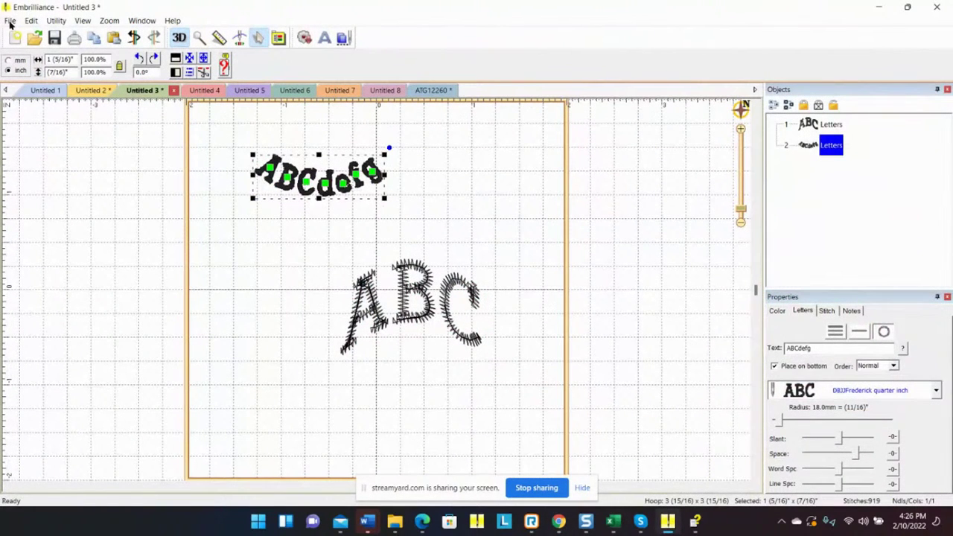
{"action": "left_click", "coordinate": [47, 93]}
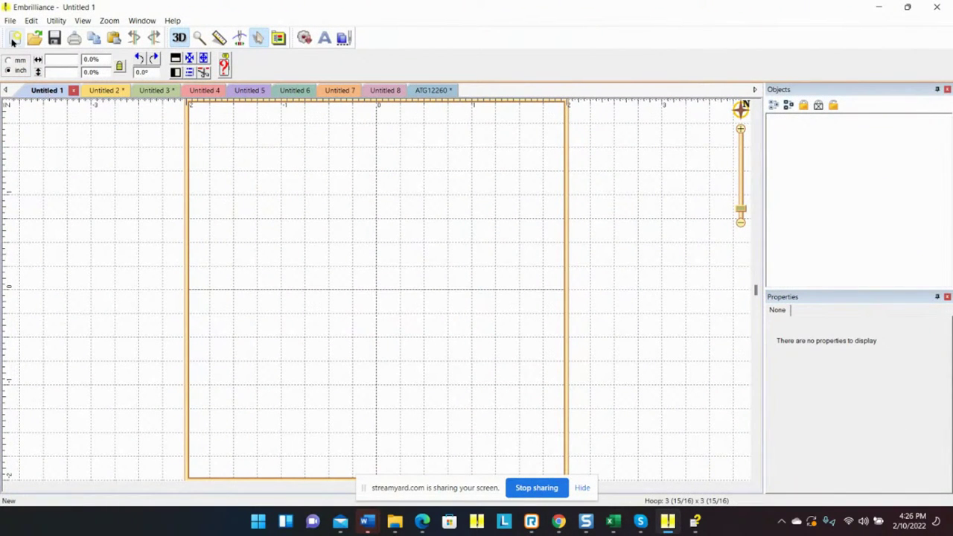
{"action": "left_click", "coordinate": [159, 89]}
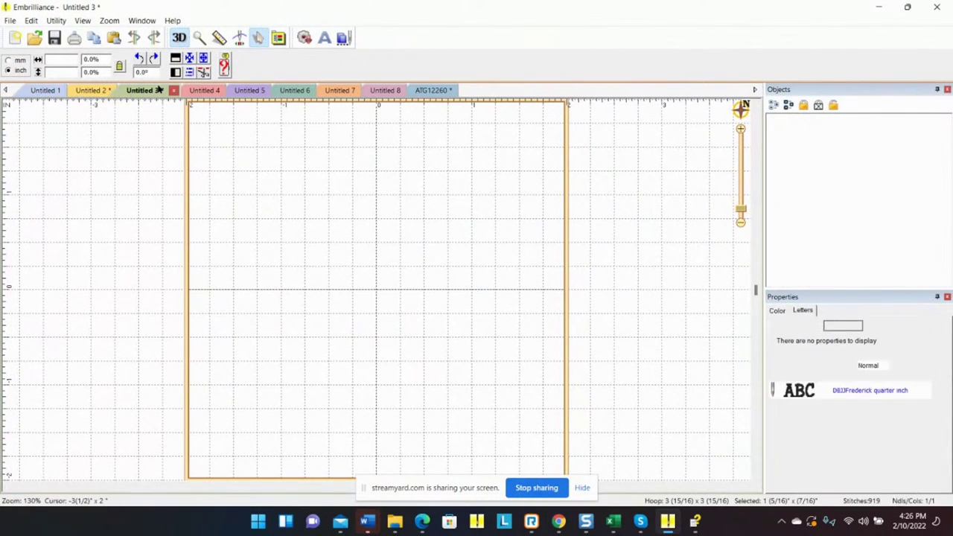
{"action": "left_click", "coordinate": [206, 91]}
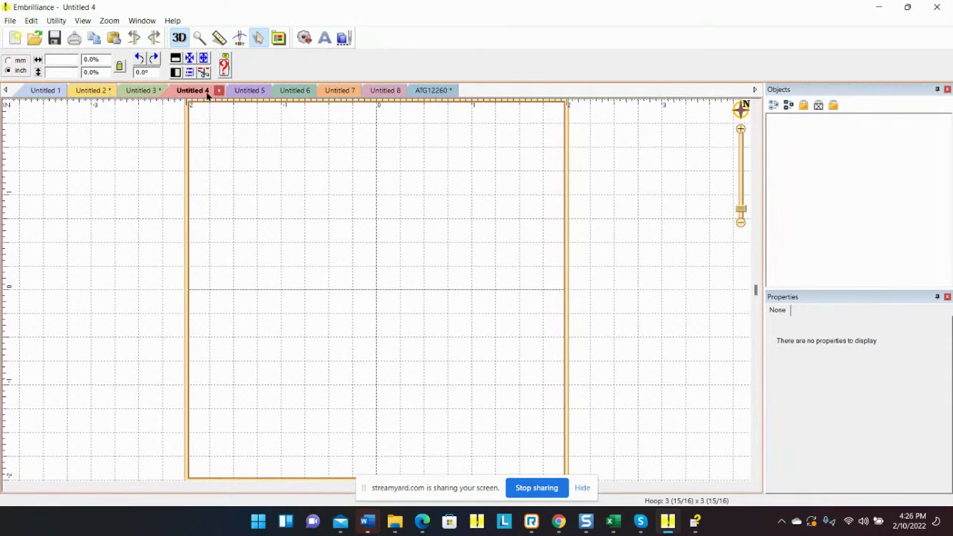
- Merge the ATG13426 design from the Demo Designs folder onto the empty page
{"action": "left_click", "coordinate": [10, 20]}
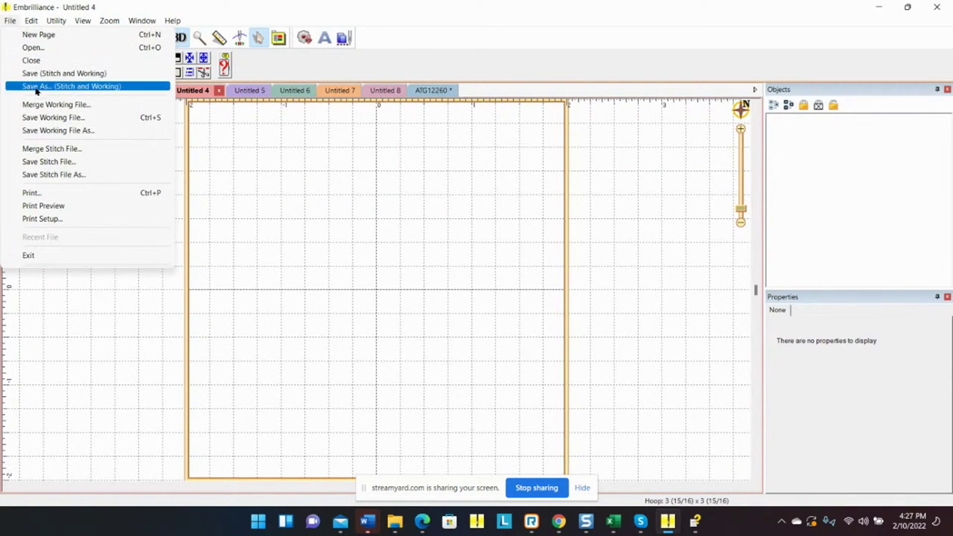
{"action": "left_click", "coordinate": [37, 106]}
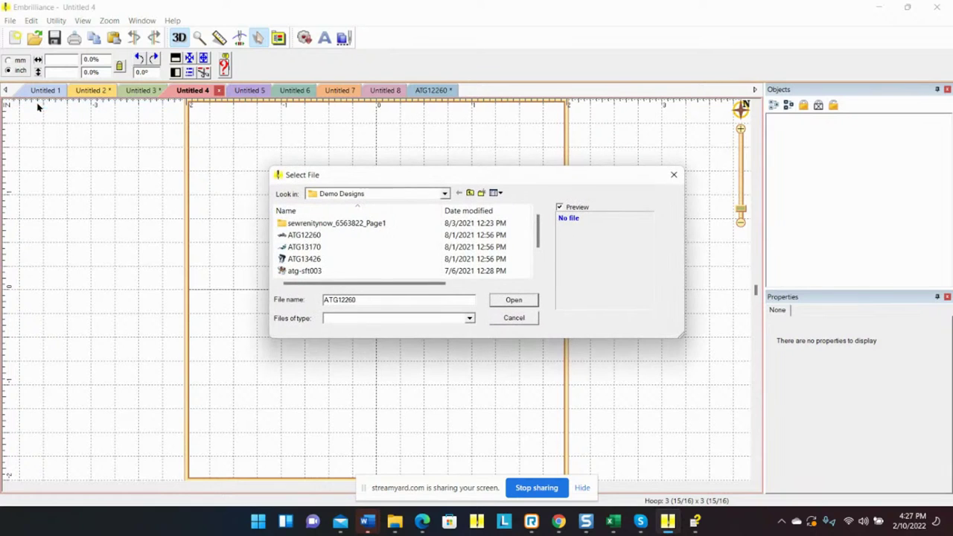
{"action": "left_click", "coordinate": [292, 248]}
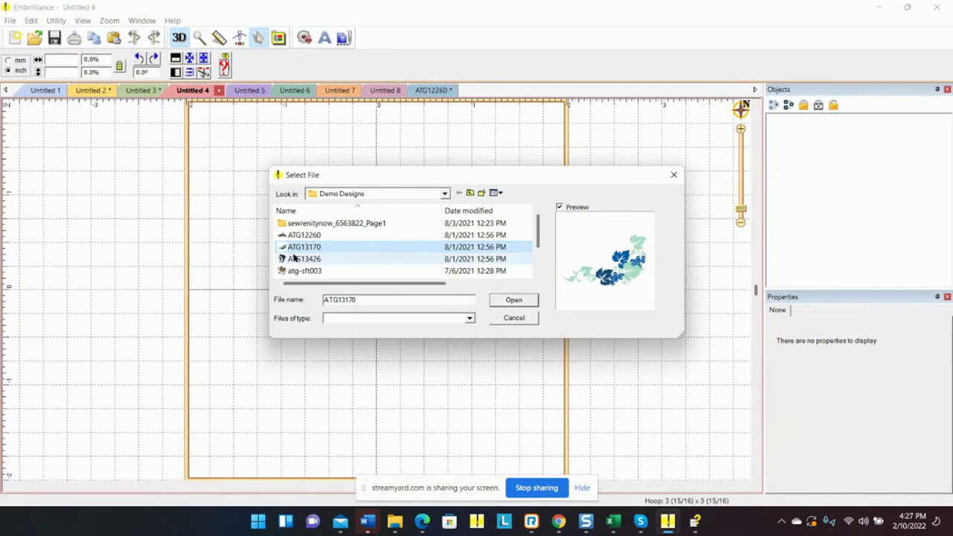
{"action": "left_click", "coordinate": [297, 259]}
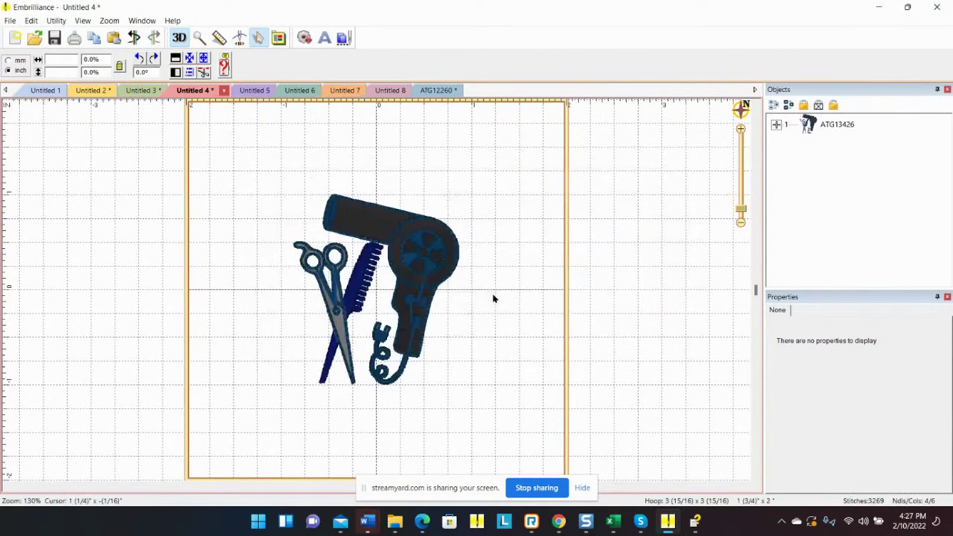
{"action": "left_click", "coordinate": [492, 298]}
- Recolor the black hair dryer part of the ATG13426 design with Brother Embroidery 706 Warm Gray thread and deselect it
{"action": "left_click", "coordinate": [775, 125]}
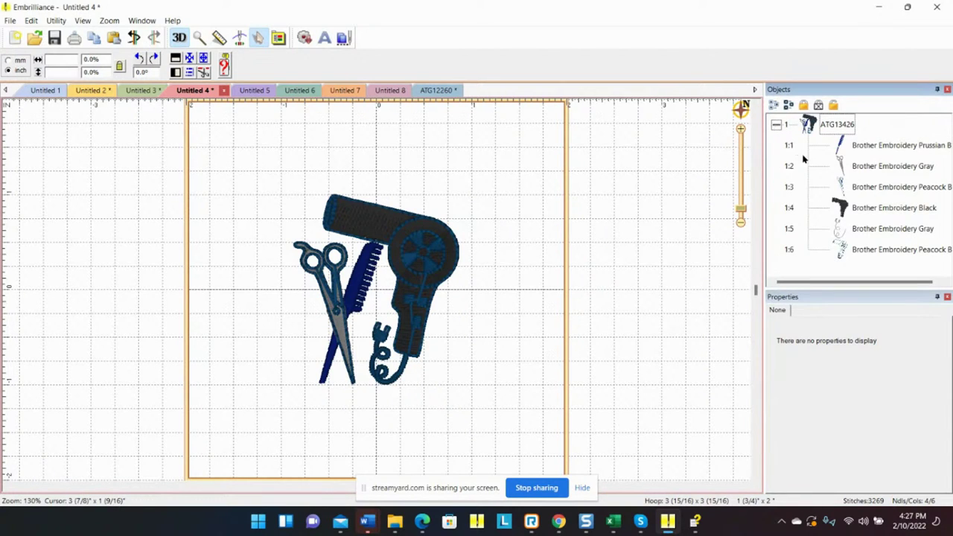
{"action": "left_click", "coordinate": [844, 209]}
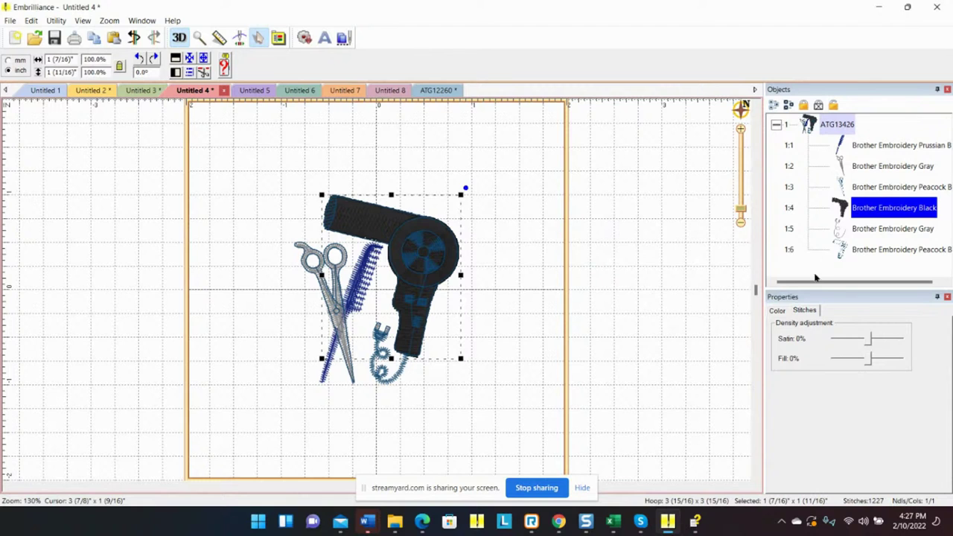
{"action": "left_click", "coordinate": [776, 310]}
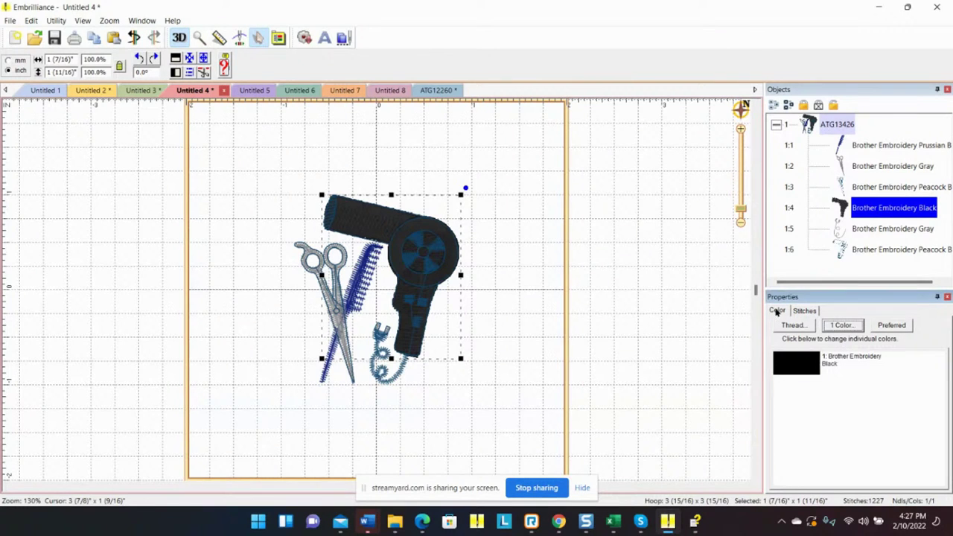
{"action": "left_click", "coordinate": [790, 367]}
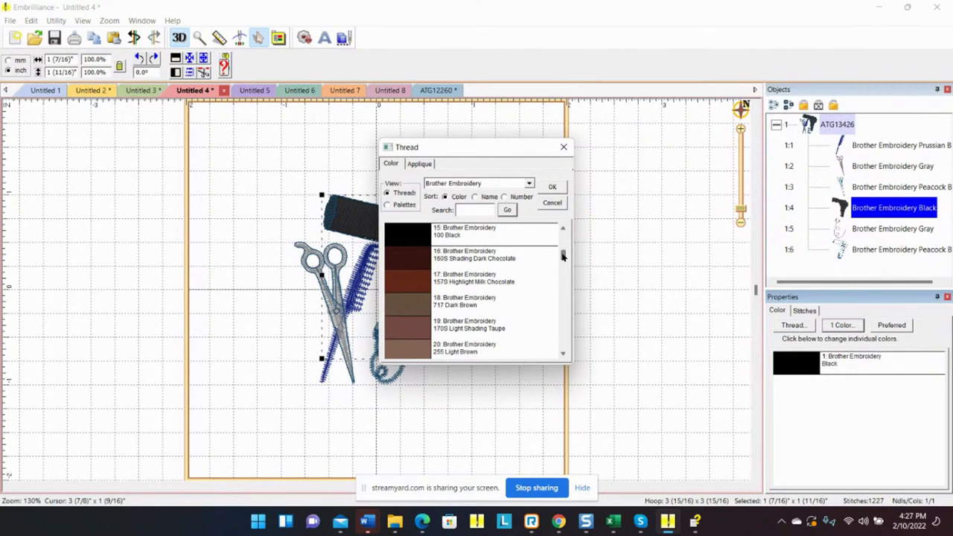
{"action": "left_click_drag", "start_coordinate": [562, 256], "coordinate": [563, 266]}
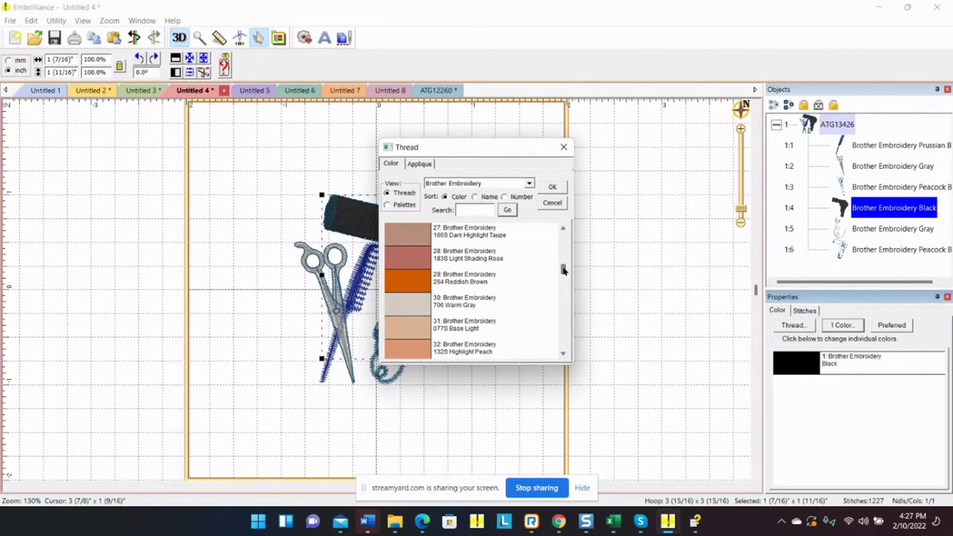
{"action": "left_click", "coordinate": [419, 307]}
{"action": "left_click", "coordinate": [551, 186]}
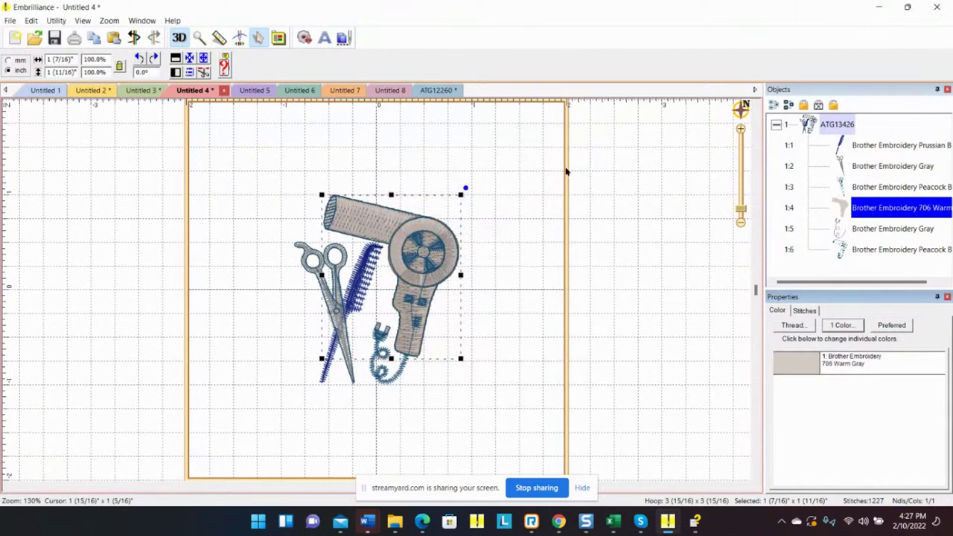
{"action": "left_click", "coordinate": [521, 204]}
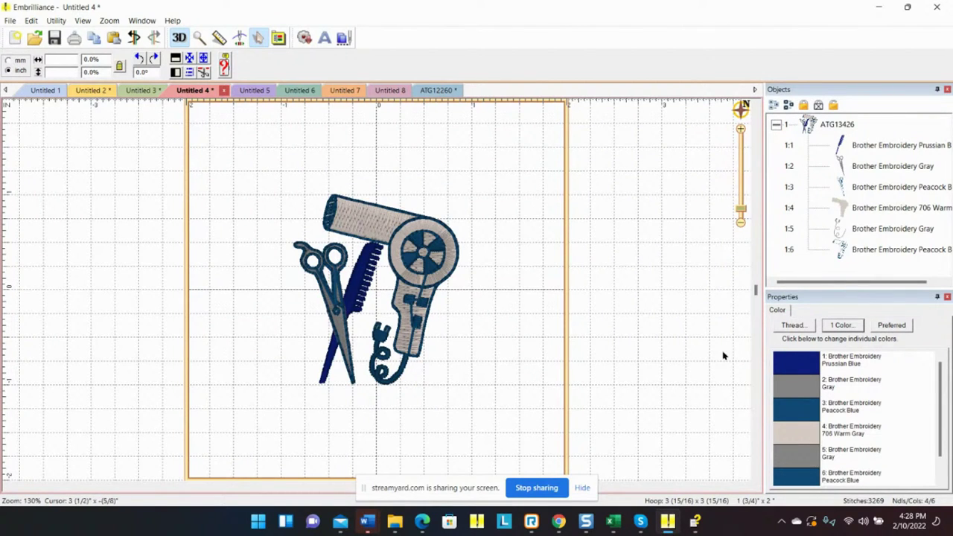
- Change the design's first thread color, the comb, to Robison-Anton Rayon 2438 Blue Suede
{"action": "left_click", "coordinate": [786, 364]}
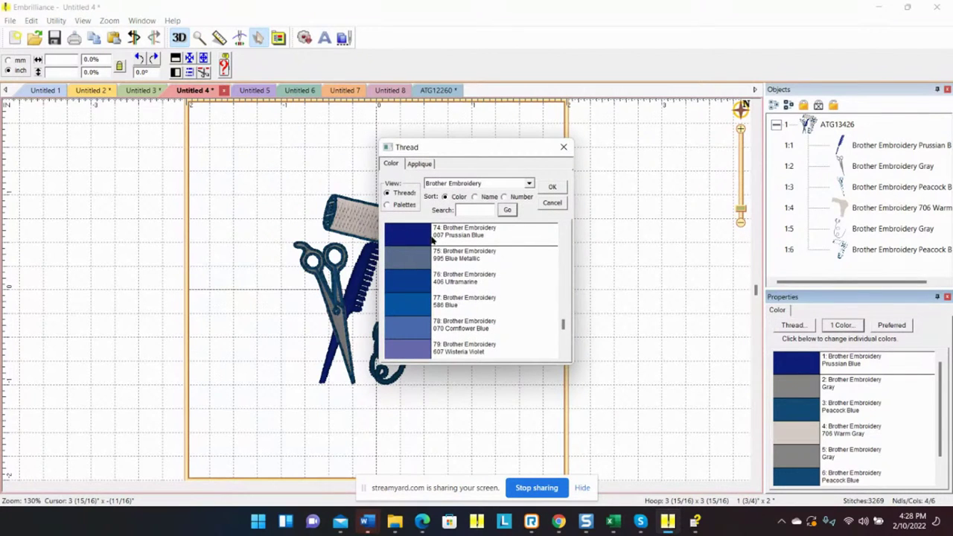
{"action": "left_click", "coordinate": [529, 184]}
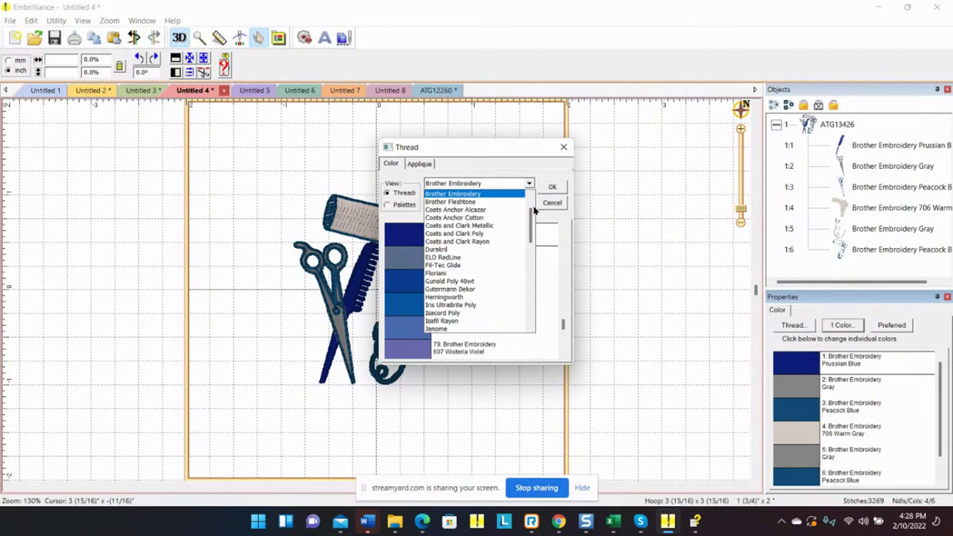
{"action": "left_click_drag", "start_coordinate": [531, 216], "coordinate": [539, 274]}
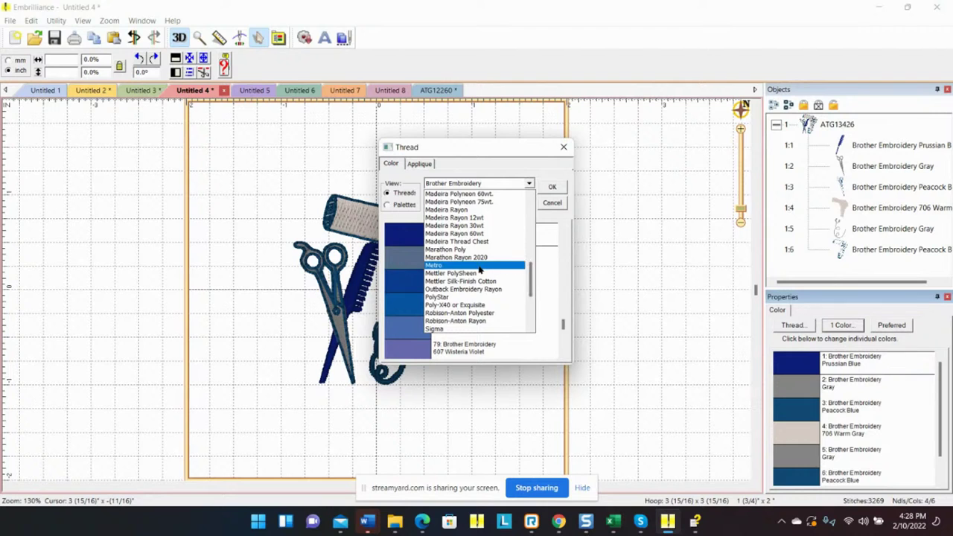
{"action": "left_click", "coordinate": [467, 321]}
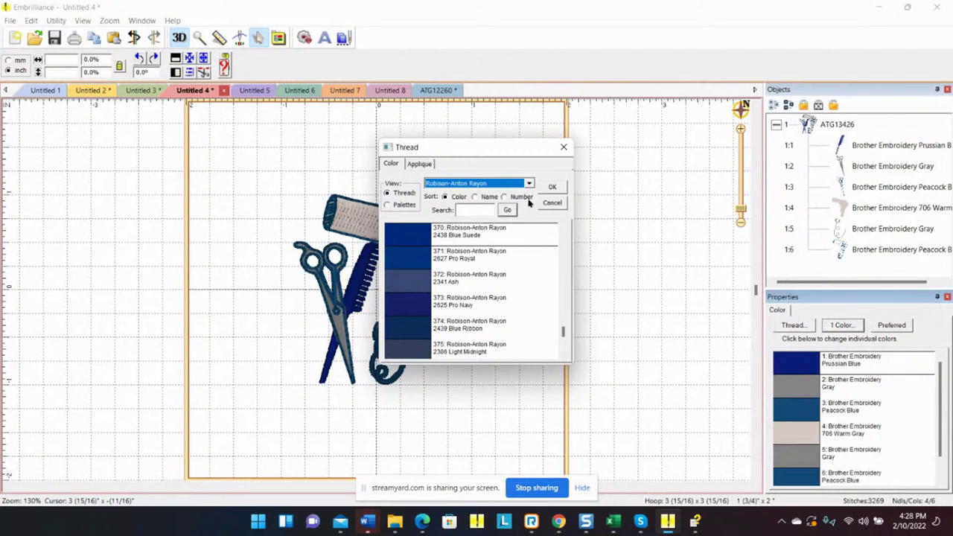
{"action": "left_click", "coordinate": [446, 231]}
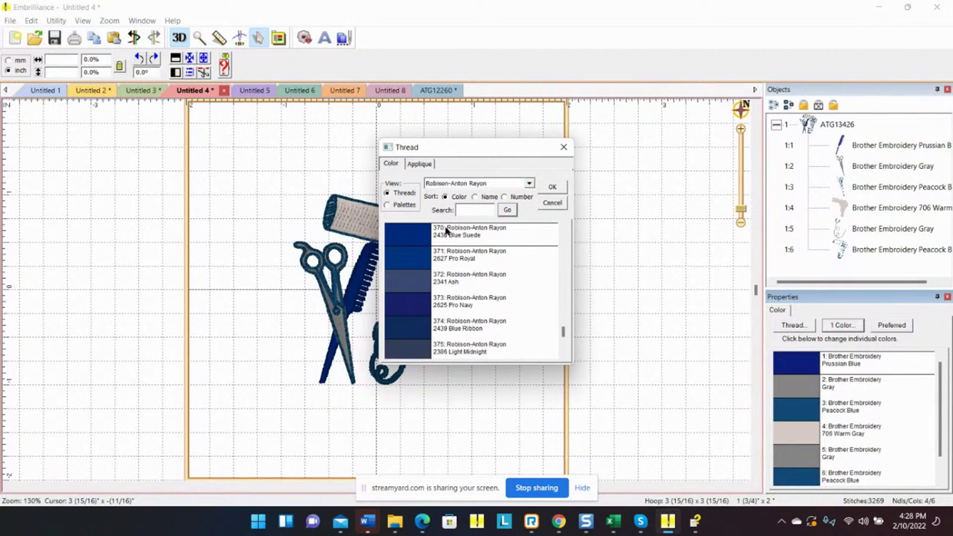
{"action": "left_click", "coordinate": [552, 187]}
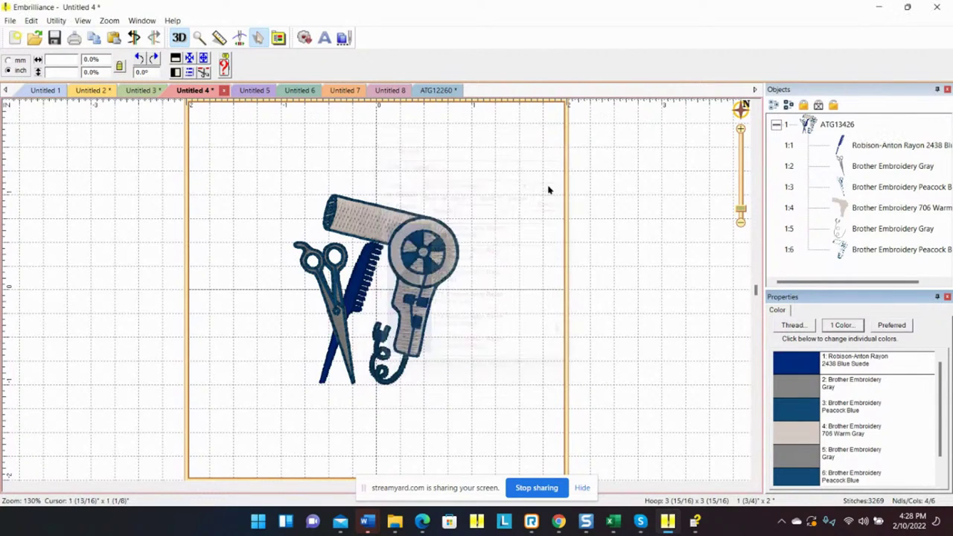
- Convert the design's threads to the preferred brand, and convert them again to Robison-Anton Rayon, setting it as the new preferred brand
{"action": "left_click", "coordinate": [892, 327]}
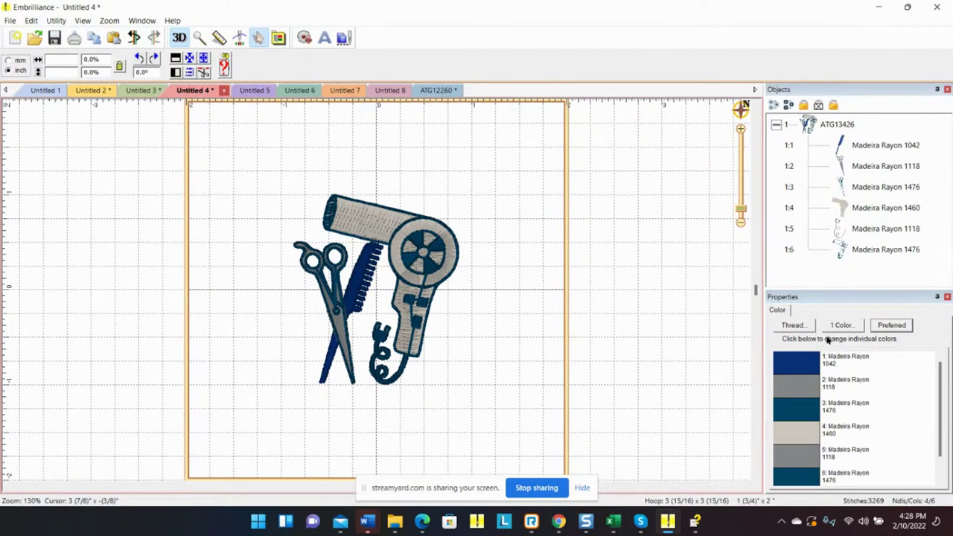
{"action": "left_click", "coordinate": [799, 327]}
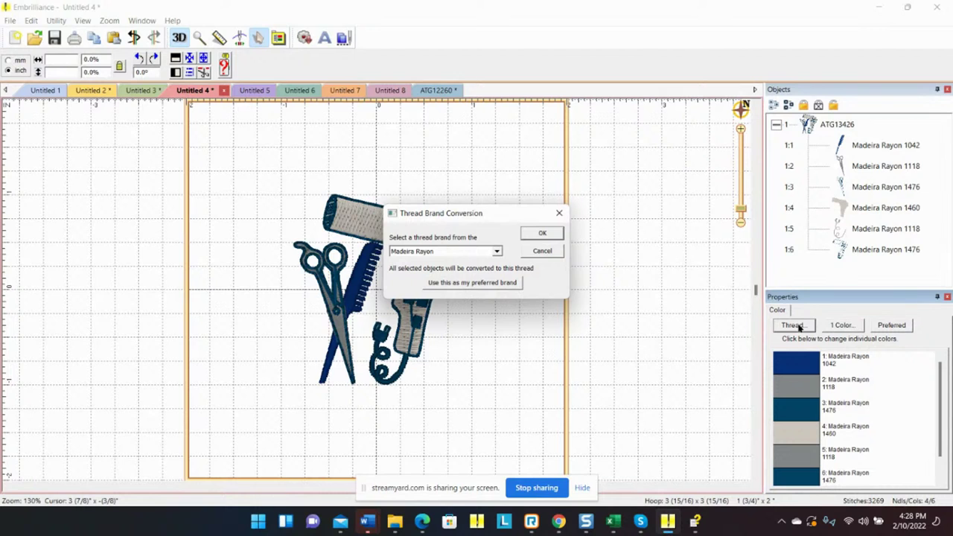
{"action": "left_click", "coordinate": [491, 251]}
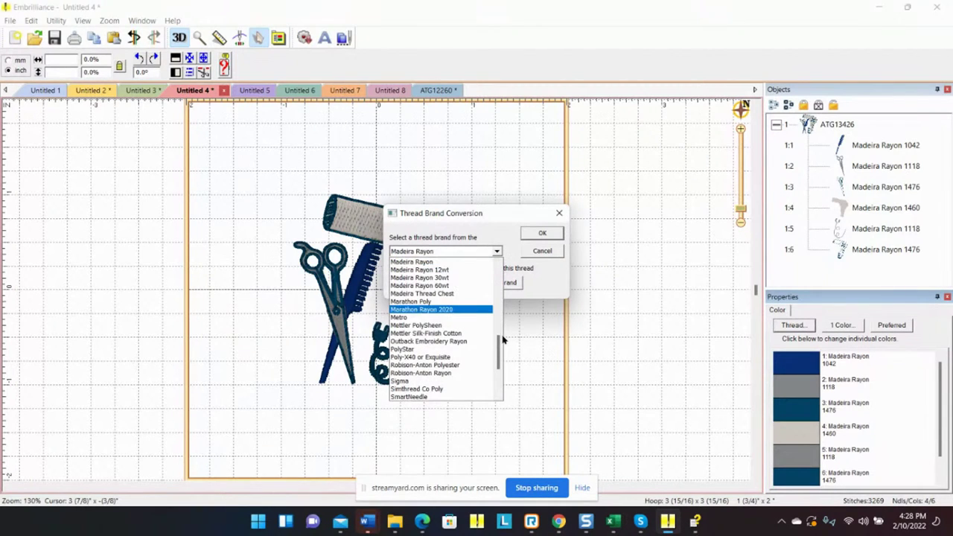
{"action": "left_click", "coordinate": [444, 373]}
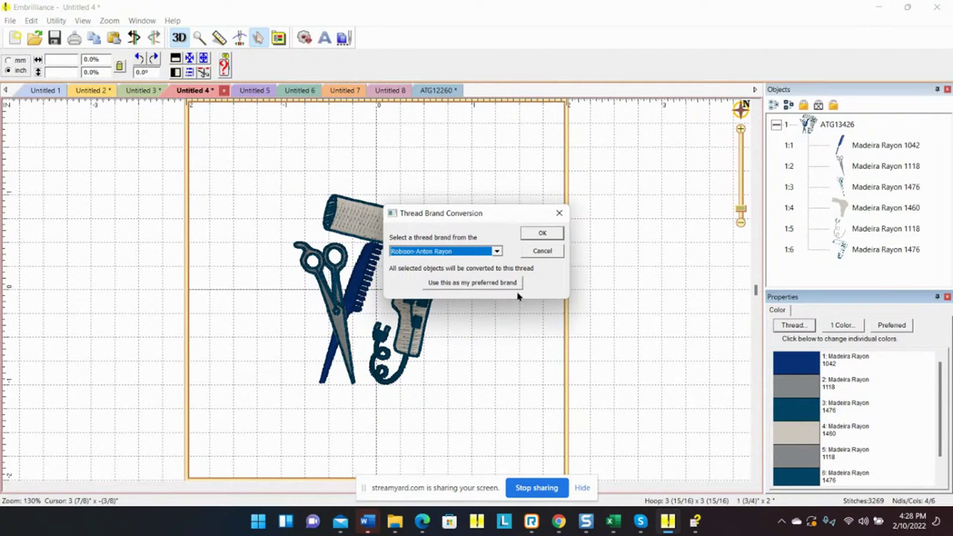
{"action": "left_click", "coordinate": [469, 283]}
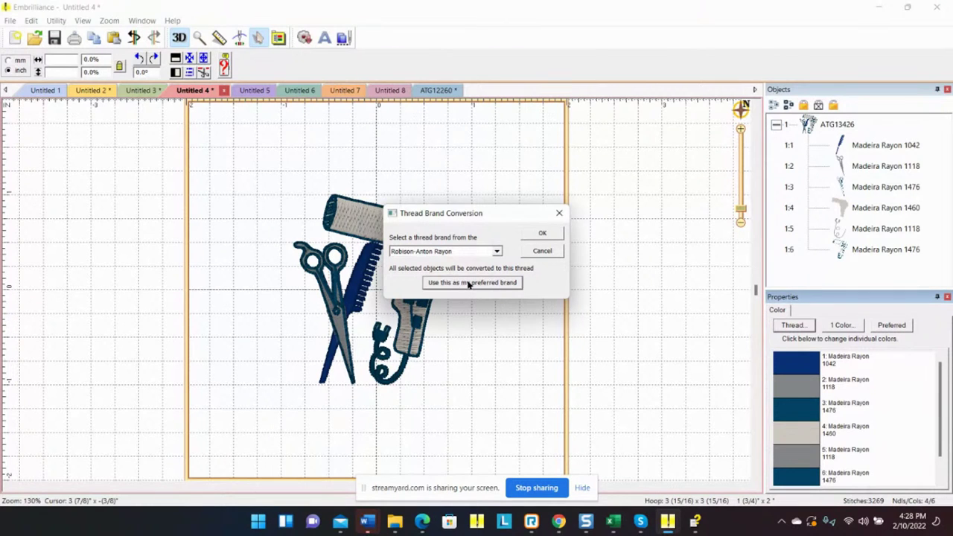
{"action": "left_click", "coordinate": [539, 233]}
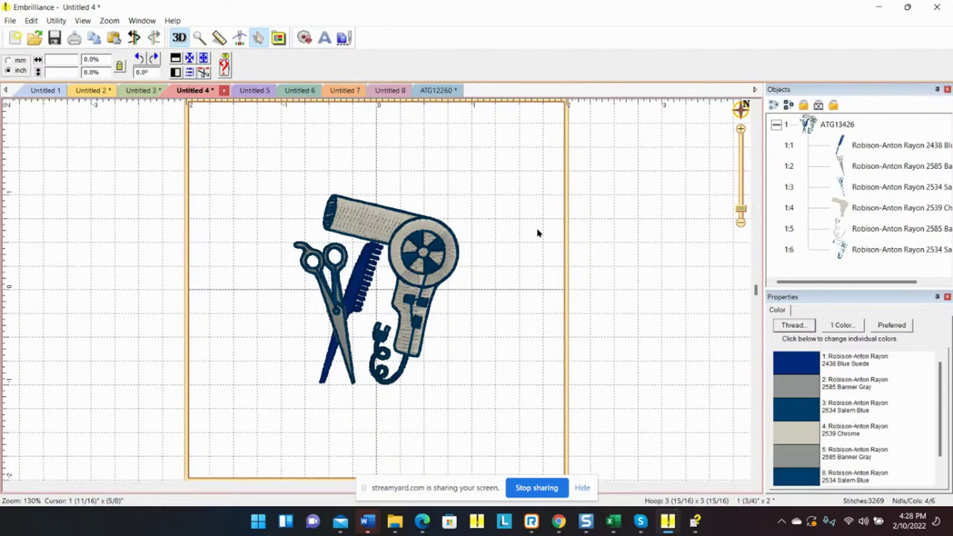
- Merge the ATG13426 design onto the empty Untitled 5 page and convert all its threads to the preferred brand
{"action": "left_click", "coordinate": [255, 90]}
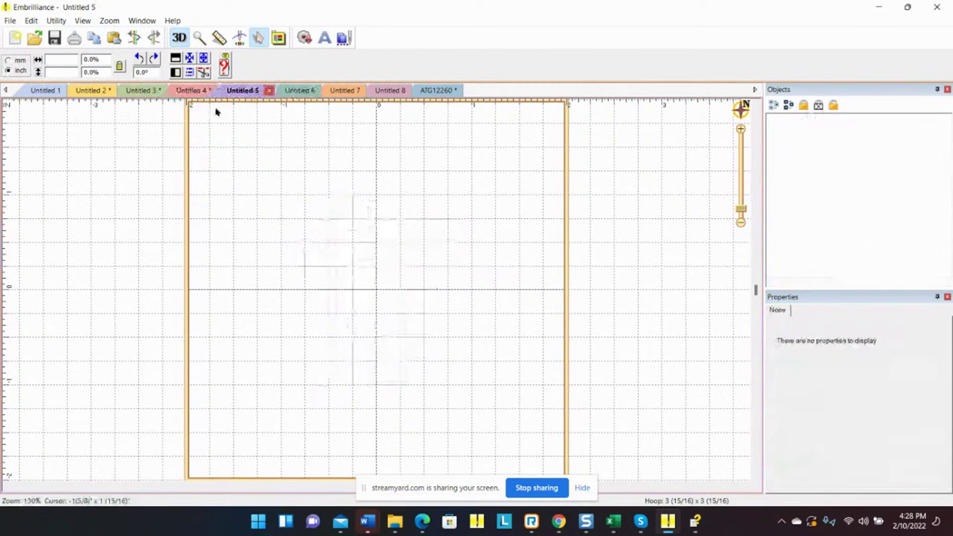
{"action": "left_click", "coordinate": [10, 21]}
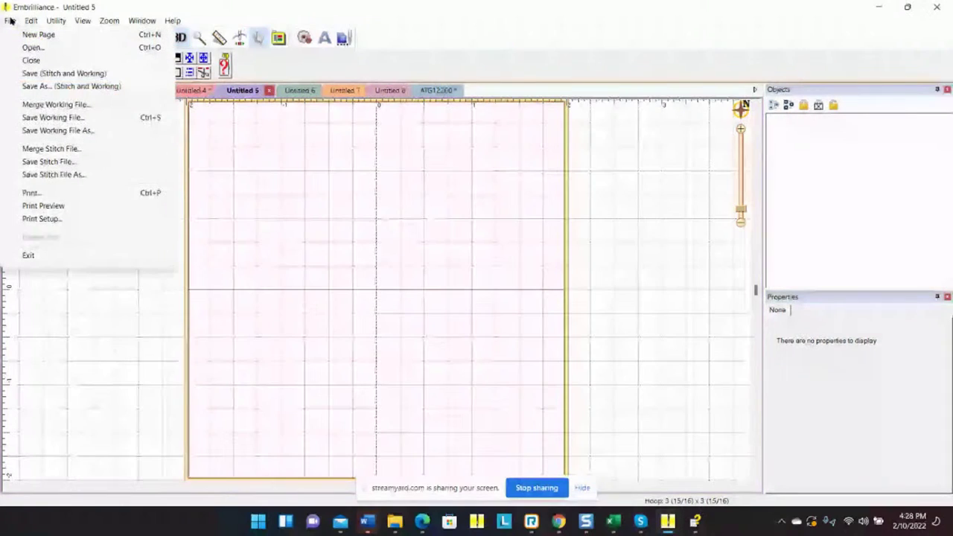
{"action": "left_click", "coordinate": [56, 104]}
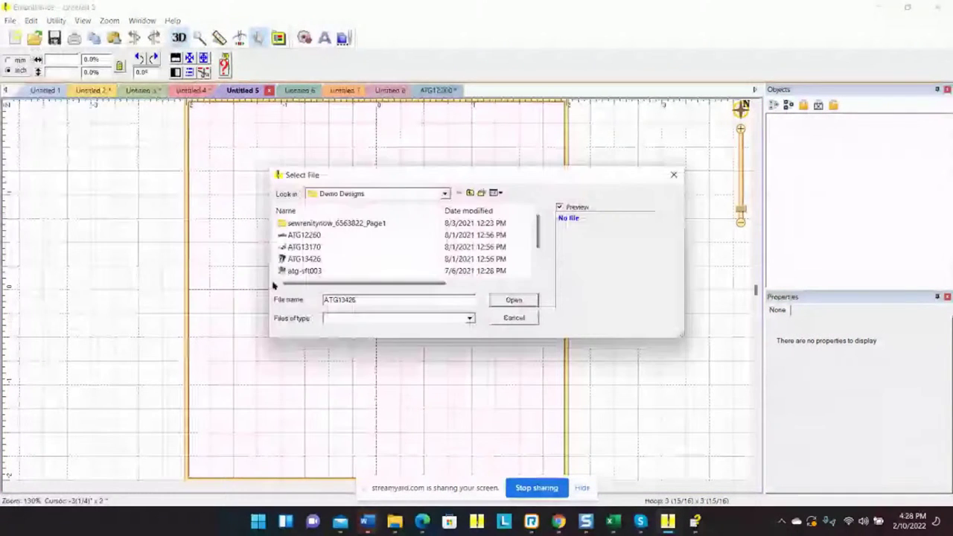
{"action": "left_click", "coordinate": [320, 259]}
{"action": "left_click", "coordinate": [511, 301]}
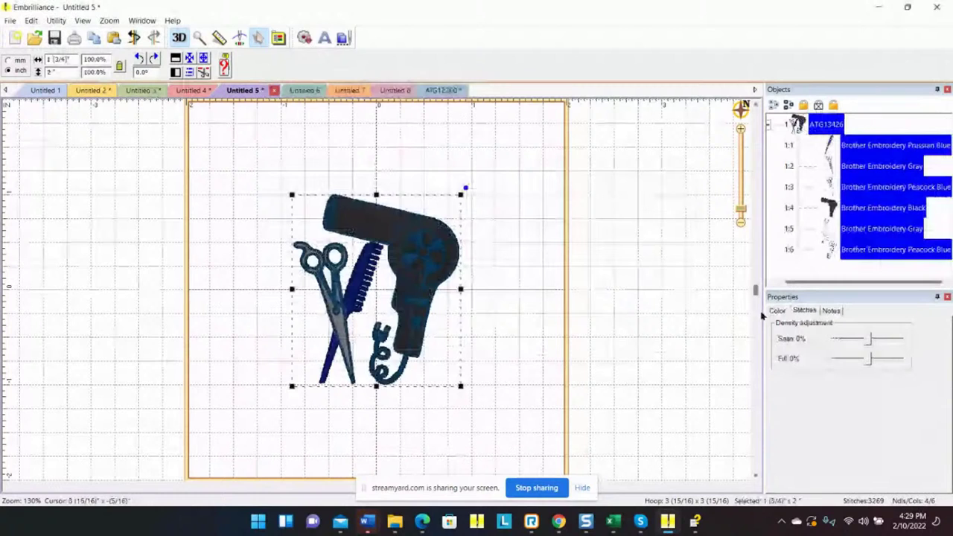
{"action": "left_click", "coordinate": [775, 311]}
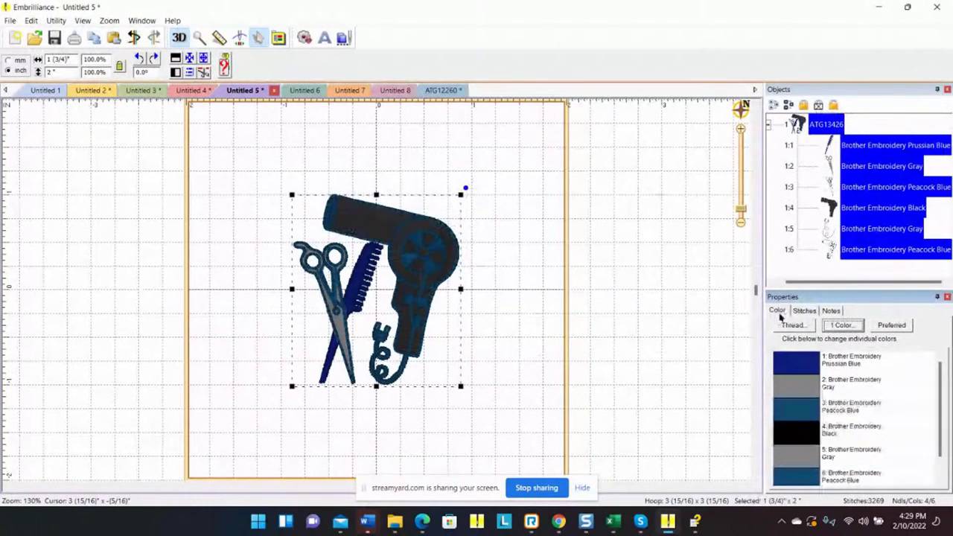
{"action": "left_click", "coordinate": [882, 326]}
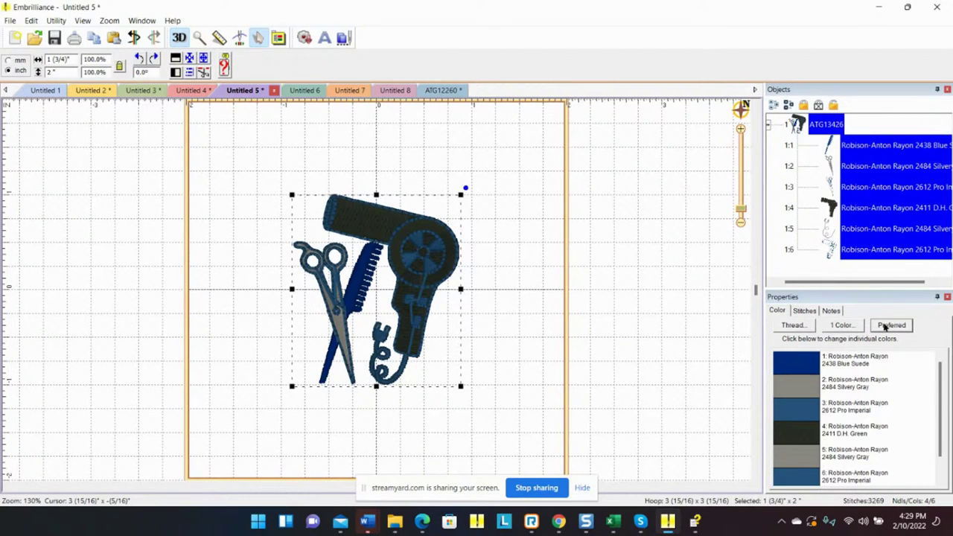
- On the Untitled 3 page, recolor the letter B of the curved ABCdefg text with Robison-Anton Rayon 2738 Pro Erin
{"action": "left_click", "coordinate": [389, 92]}
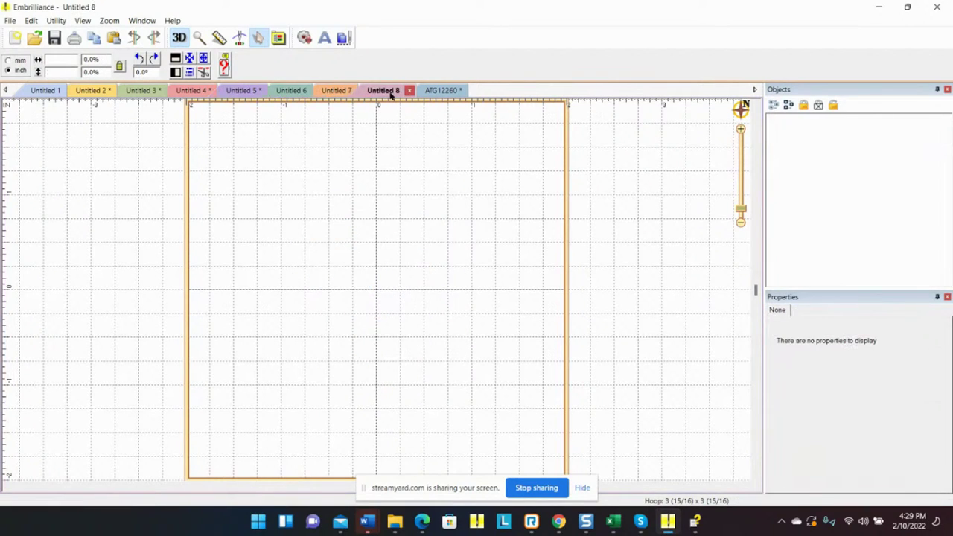
{"action": "left_click", "coordinate": [132, 90]}
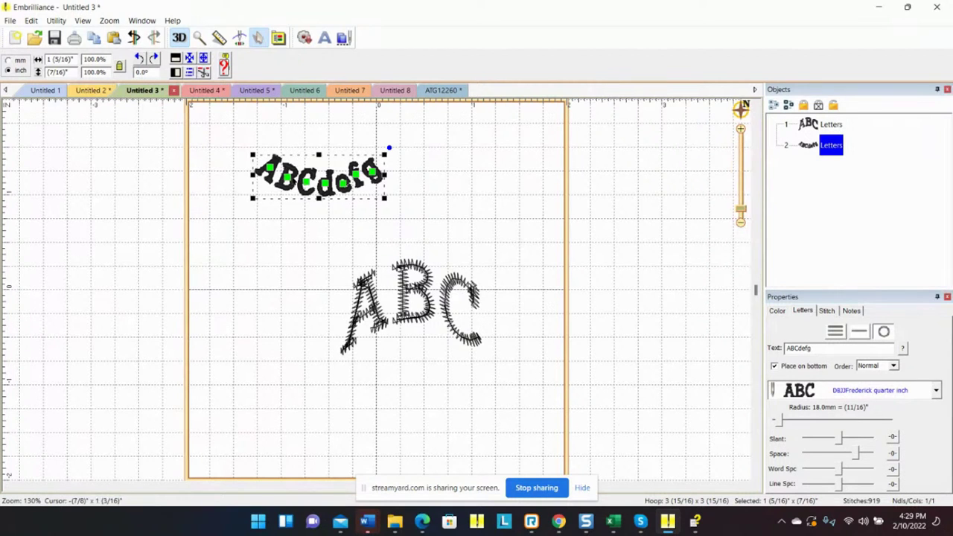
{"action": "left_click", "coordinate": [286, 179]}
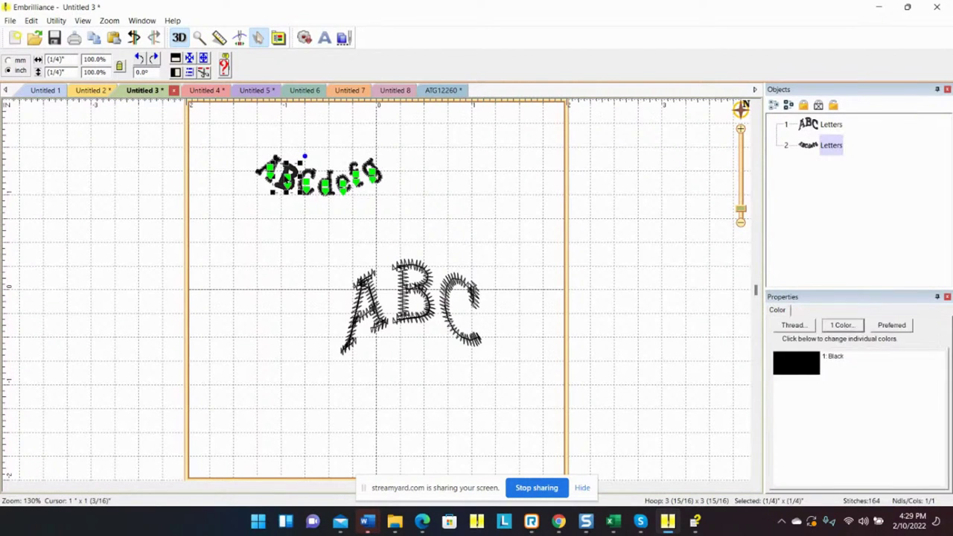
{"action": "left_click", "coordinate": [808, 365]}
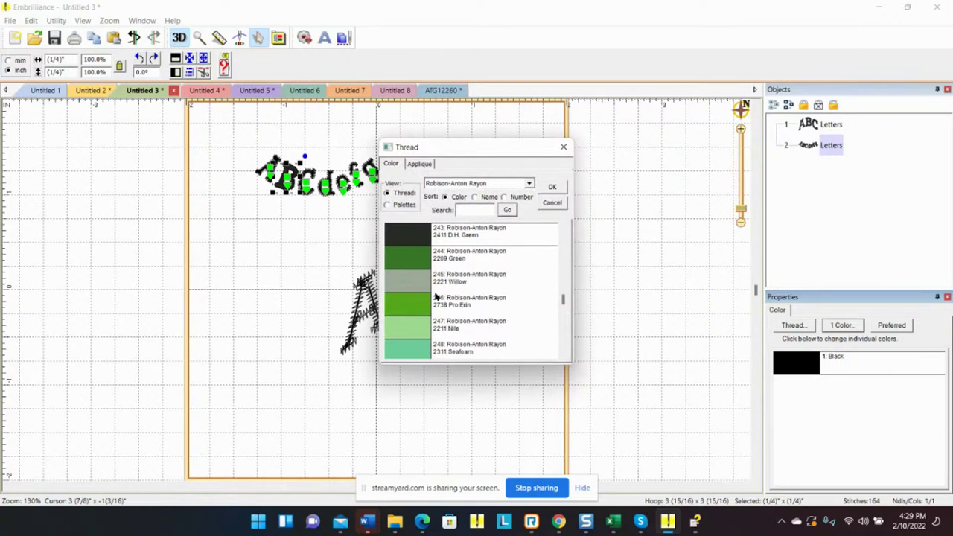
{"action": "left_click", "coordinate": [411, 303]}
{"action": "left_click", "coordinate": [551, 186]}
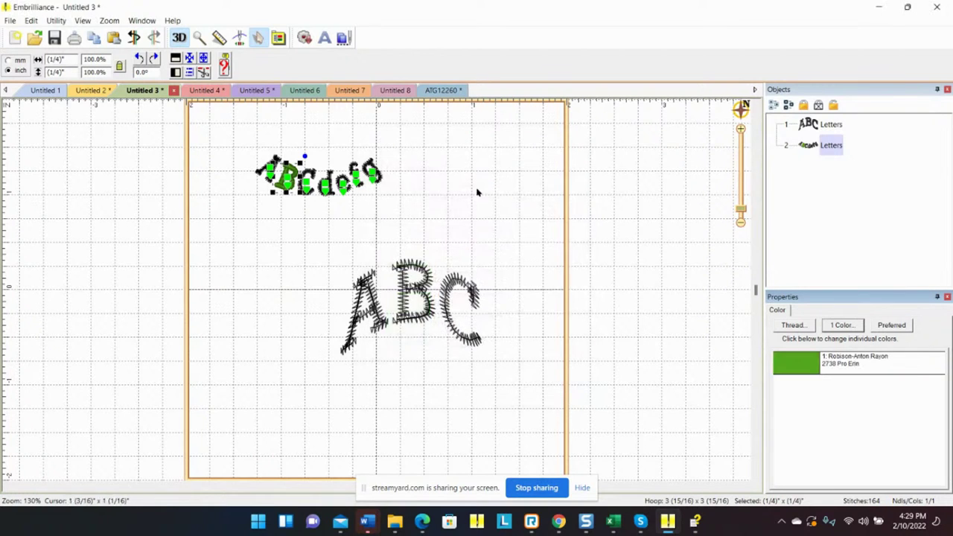
- Recolor the letter d of the curved ABCdefg text with Robison-Anton Rayon 2738 Pro Erin
{"action": "left_click", "coordinate": [326, 182]}
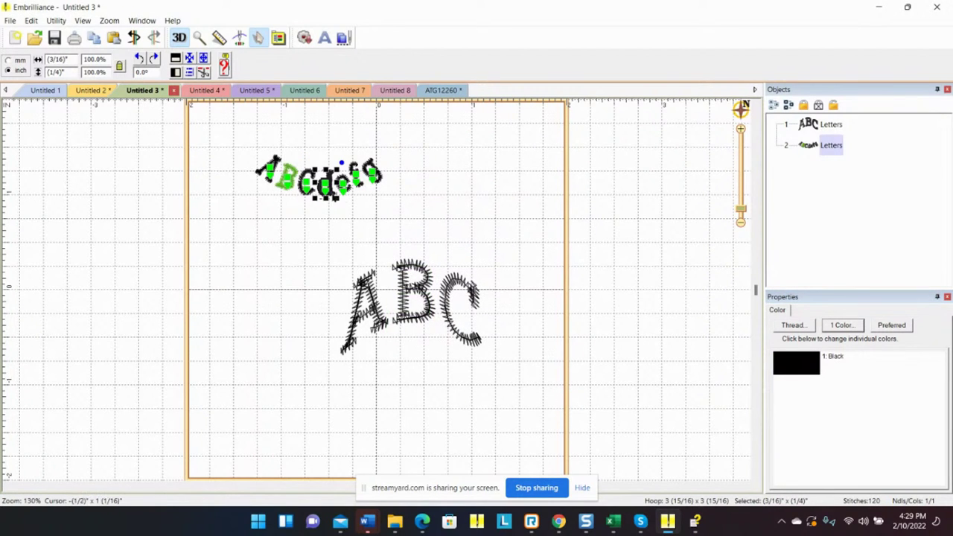
{"action": "left_click", "coordinate": [796, 363]}
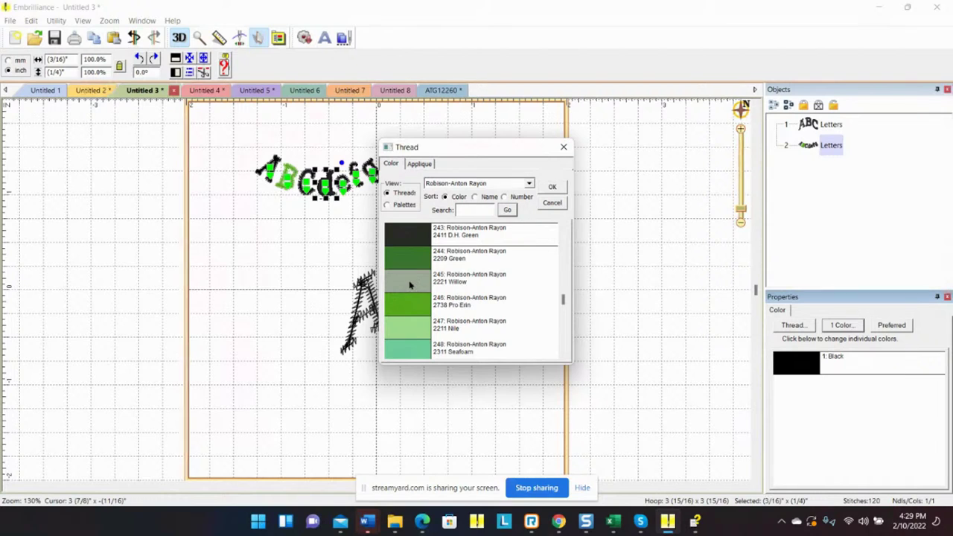
{"action": "left_click", "coordinate": [410, 303]}
{"action": "left_click", "coordinate": [551, 187]}
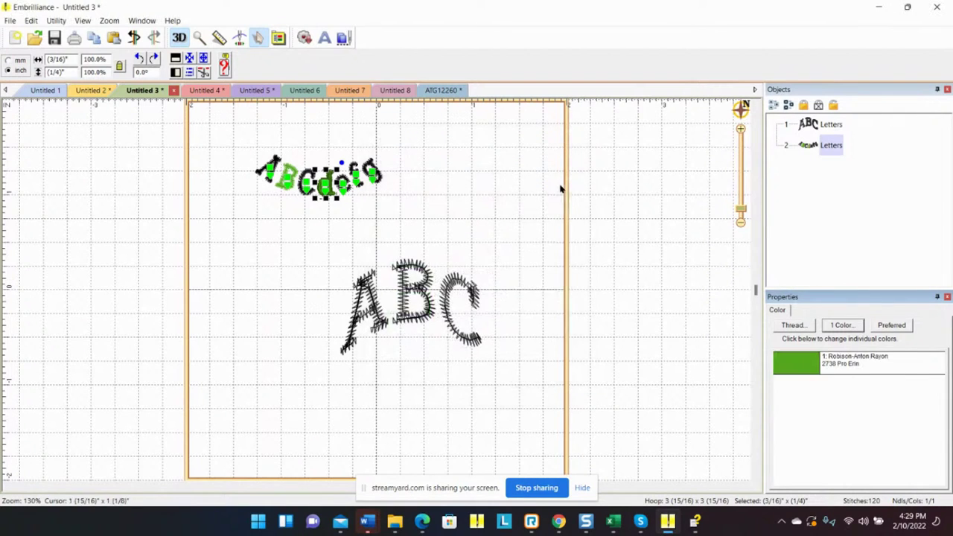
- Recolor the letter f of the curved ABCdefg text with Robison-Anton Rayon 2738 Pro Erin and deselect the lettering
{"action": "left_click", "coordinate": [357, 178]}
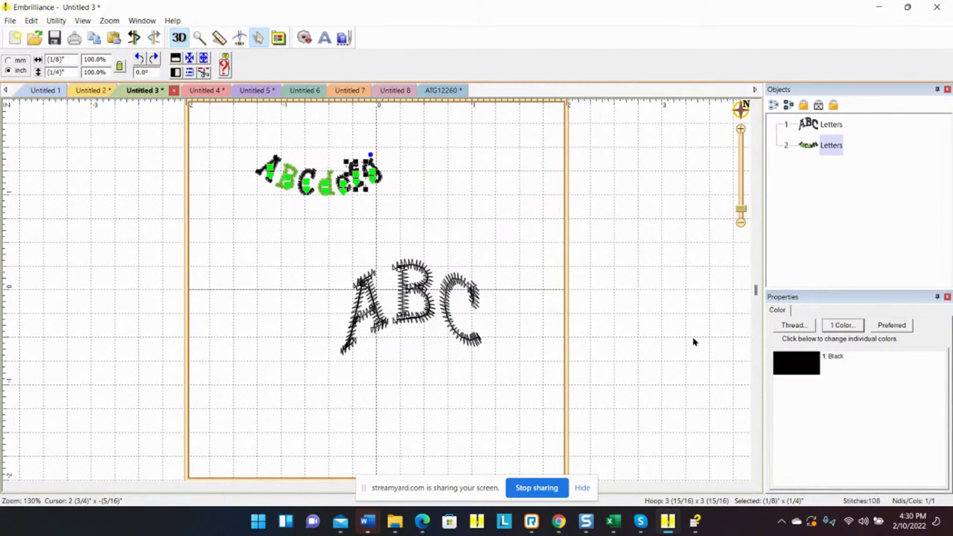
{"action": "left_click", "coordinate": [784, 359]}
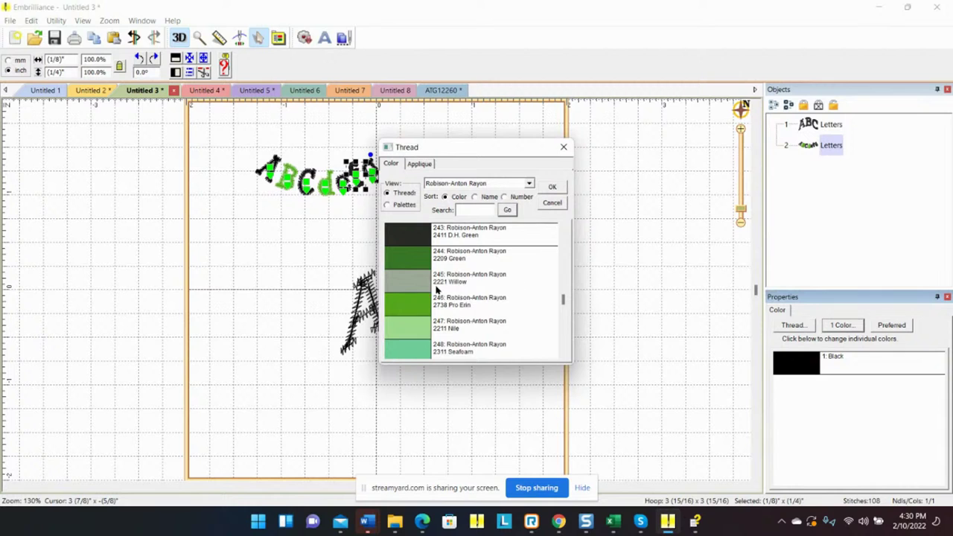
{"action": "left_click", "coordinate": [414, 302]}
{"action": "left_click", "coordinate": [552, 187]}
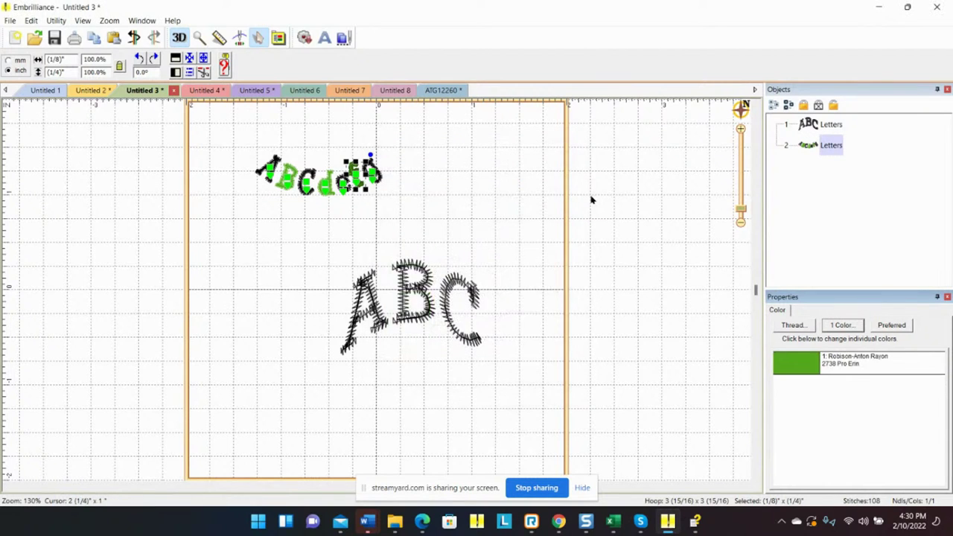
{"action": "left_click", "coordinate": [591, 200]}
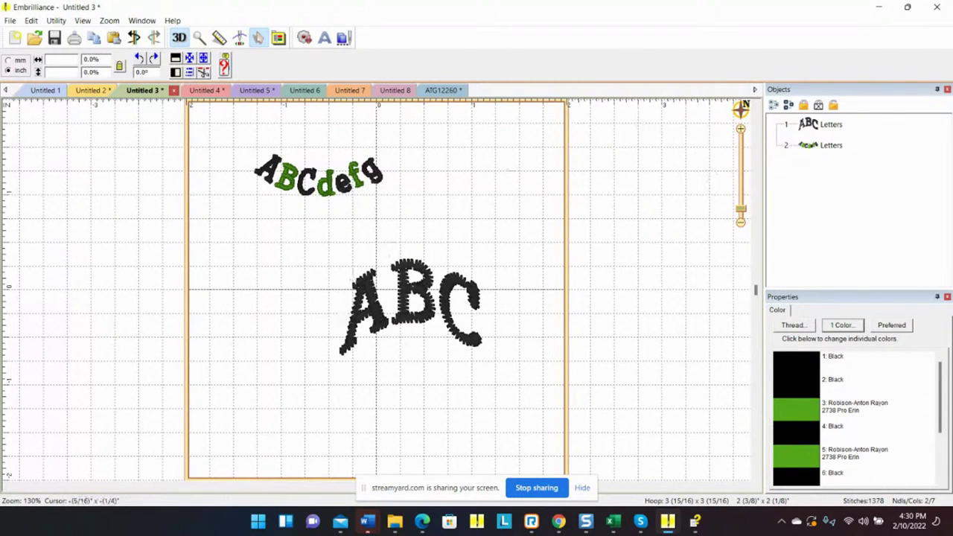
- Select the ABC and ABCdefg lettering objects in turn to see which entry in the object list belongs to each
{"action": "left_click", "coordinate": [386, 306]}
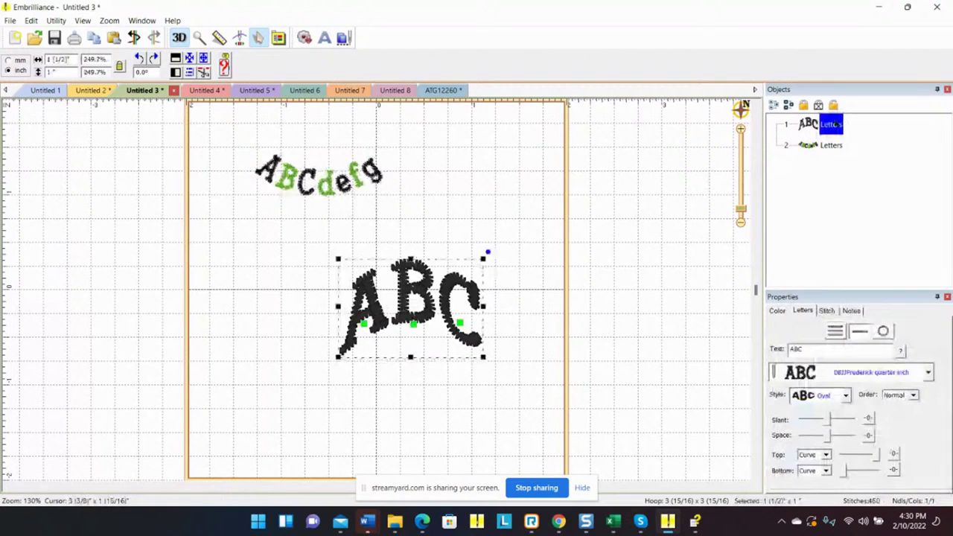
{"action": "left_click", "coordinate": [829, 145]}
{"action": "left_click", "coordinate": [829, 125]}
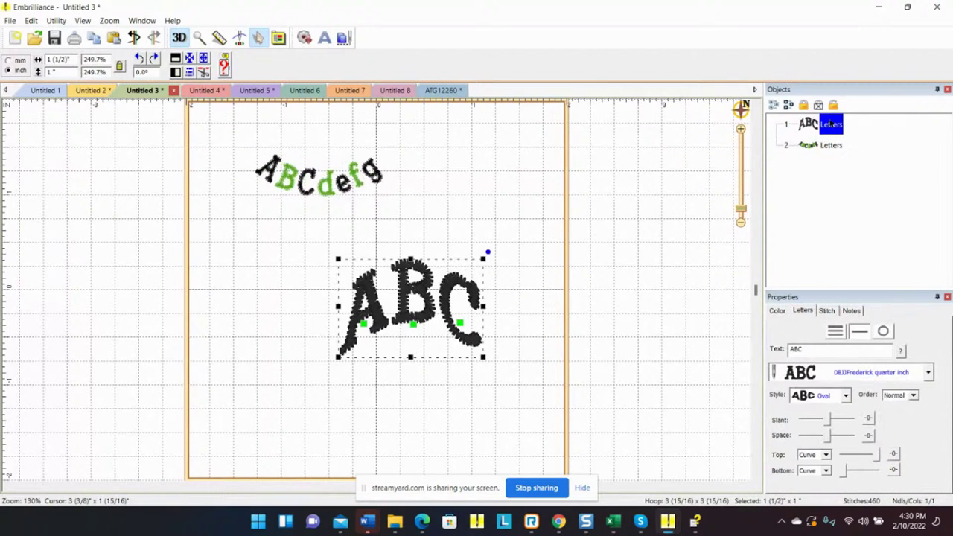
{"action": "left_click", "coordinate": [829, 145]}
{"action": "left_click", "coordinate": [834, 124]}
{"action": "left_click", "coordinate": [831, 144]}
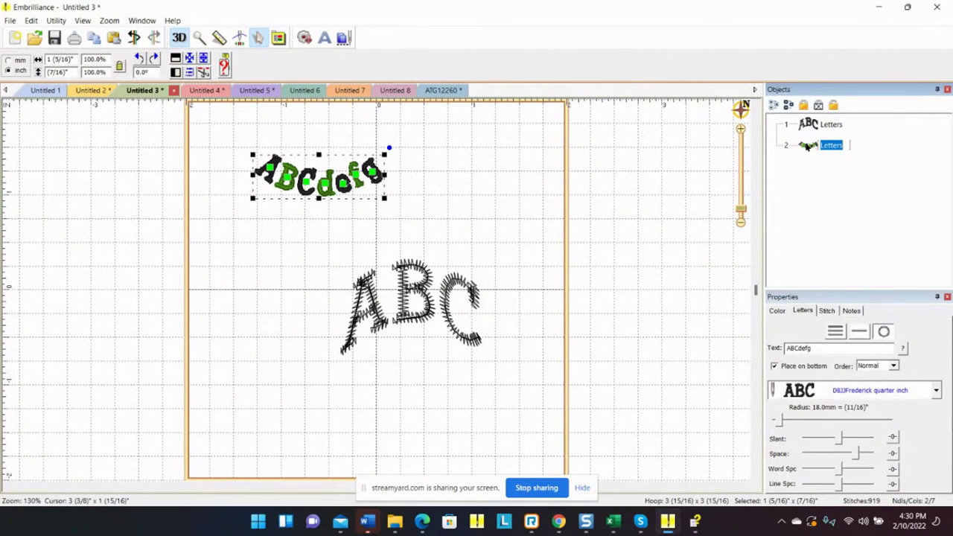
- Move the ABCdefg lettering earlier in the object order, ahead of the ABC lettering
{"action": "mouse_move", "coordinate": [809, 145]}
{"action": "left_mouse_down"}
{"action": "mouse_move", "coordinate": [801, 109]}
{"action": "mouse_move", "coordinate": [800, 121]}
{"action": "left_mouse_up"}
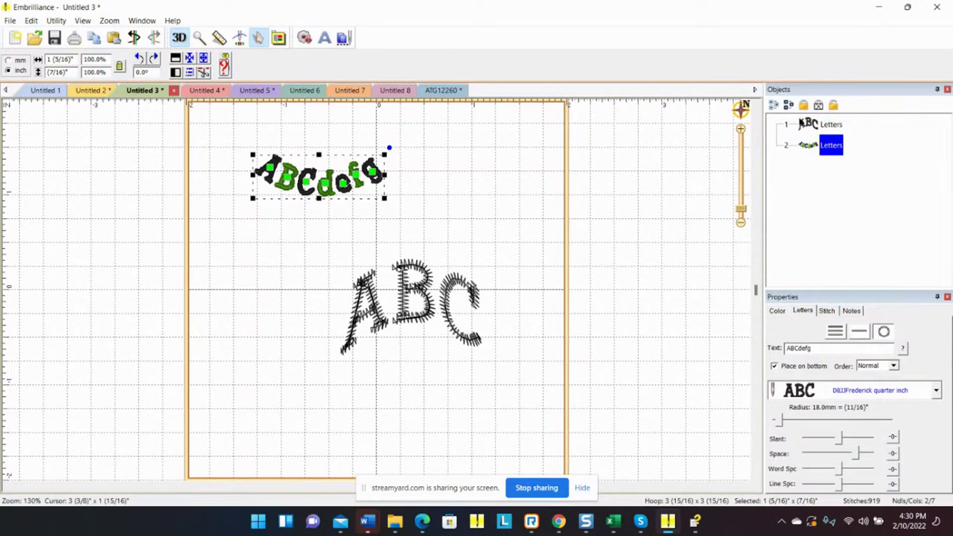
{"action": "right_click", "coordinate": [830, 146]}
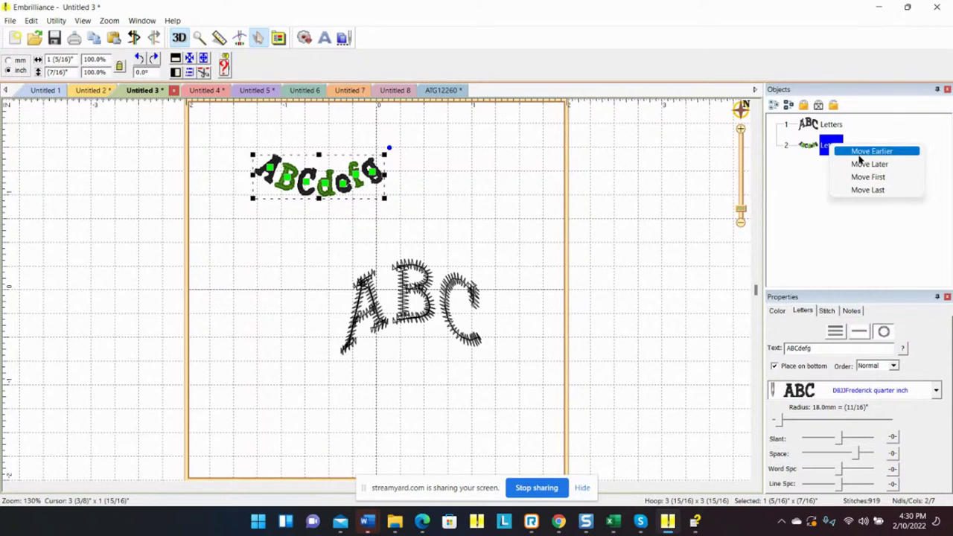
{"action": "left_click", "coordinate": [860, 156]}
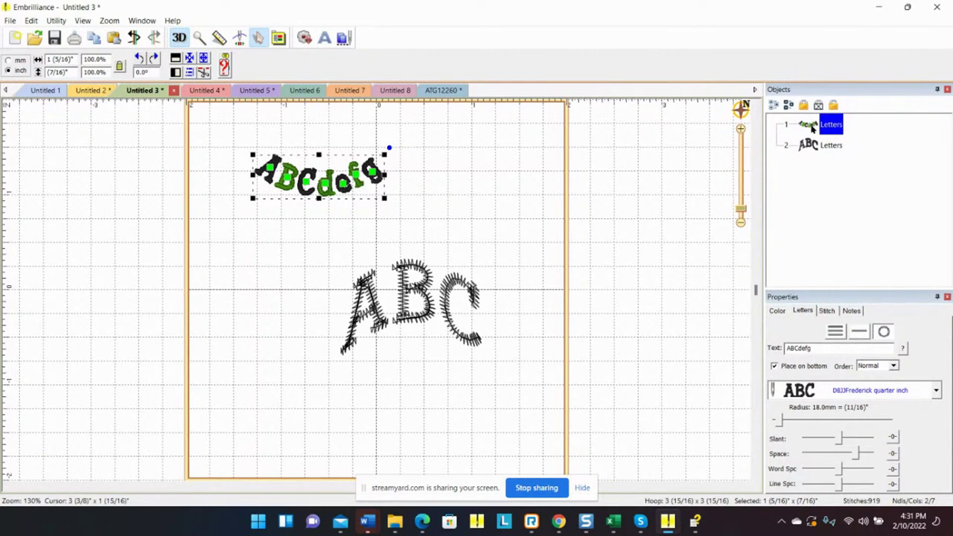
- Try to reposition the ABCdefg lettering after the ABC lettering directly in the object list
{"action": "left_click_drag", "start_coordinate": [812, 133], "coordinate": [802, 160]}
{"action": "left_click", "coordinate": [826, 123]}
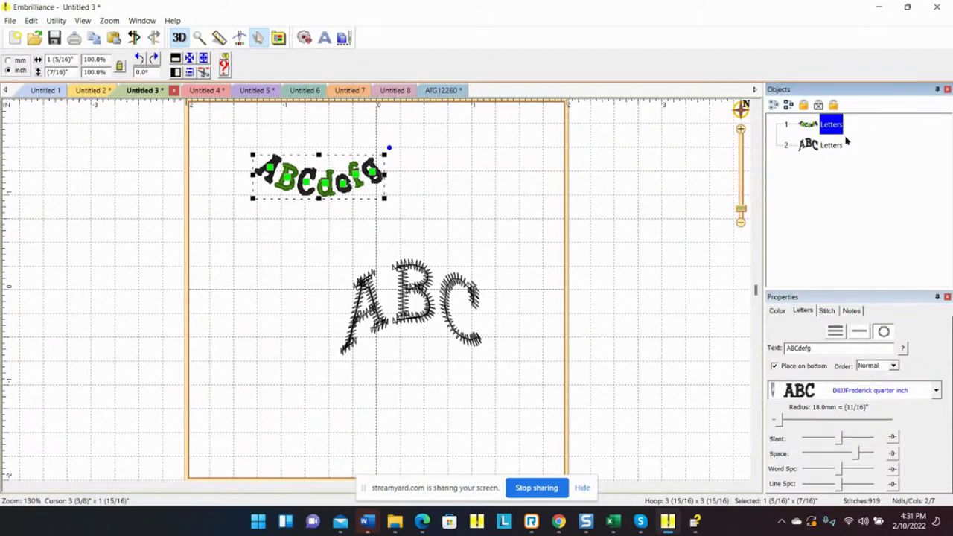
{"action": "key", "text": "Escape"}
{"action": "left_click", "coordinate": [832, 125]}
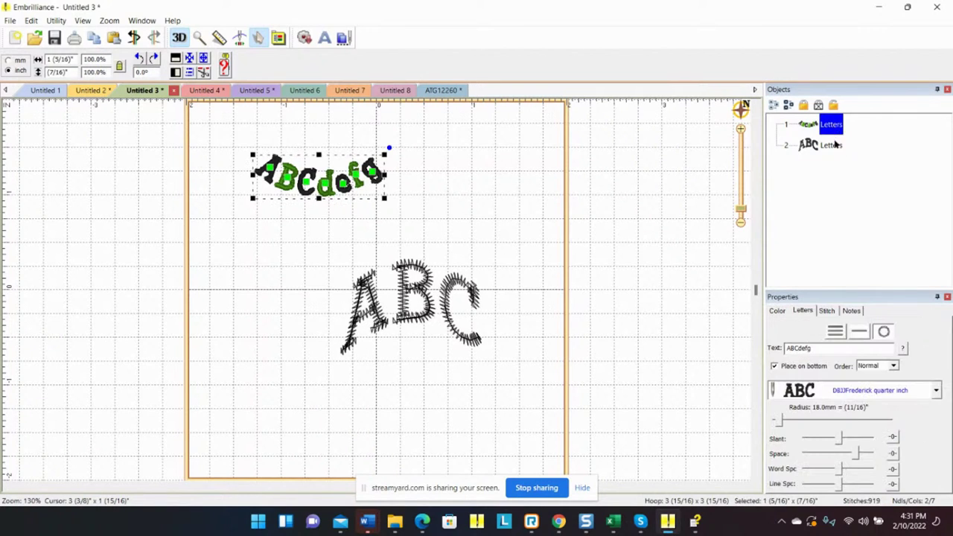
{"action": "left_click_drag", "start_coordinate": [832, 125], "coordinate": [830, 157]}
{"action": "left_click", "coordinate": [830, 125]}
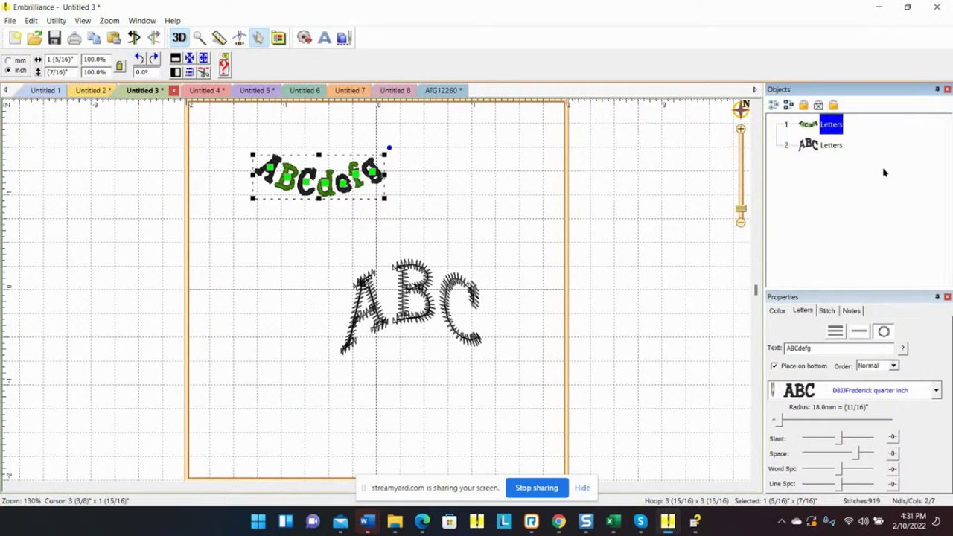
{"action": "key", "text": "Escape"}
{"action": "left_click", "coordinate": [832, 125]}
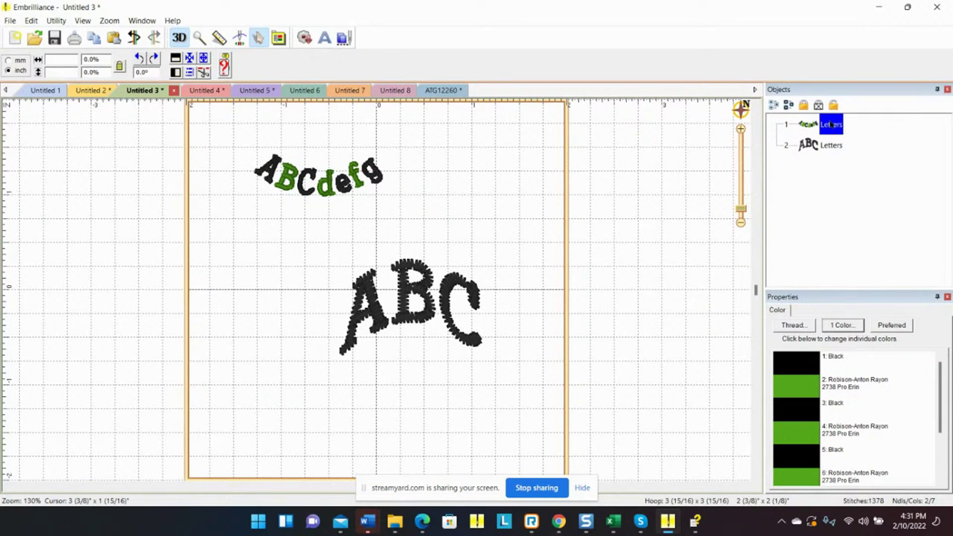
{"action": "left_click_drag", "start_coordinate": [832, 125], "coordinate": [824, 162]}
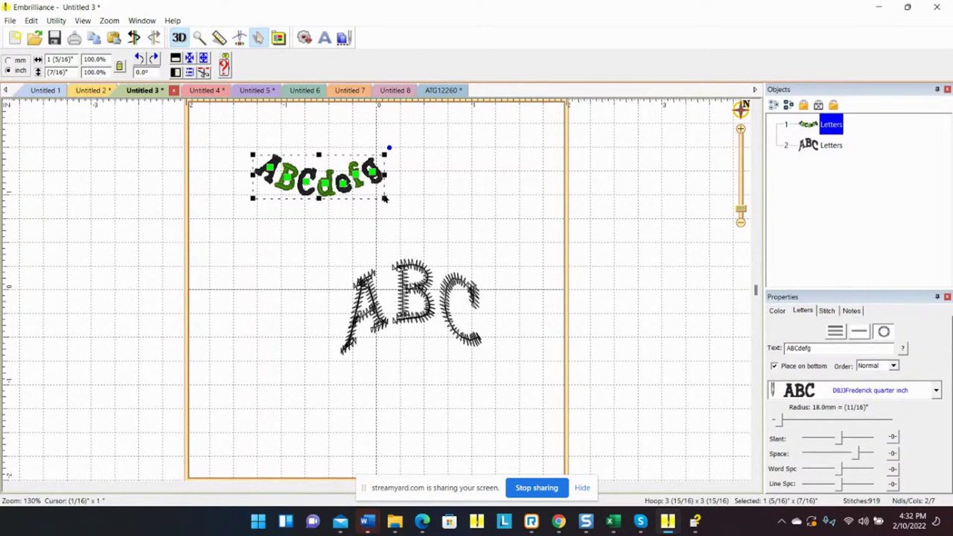
- Enlarge the ABCdefg lettering proportionally to about 125%, and flip it horizontally and vertically, reversing each flip
{"action": "left_click_drag", "start_coordinate": [382, 195], "coordinate": [409, 221]}
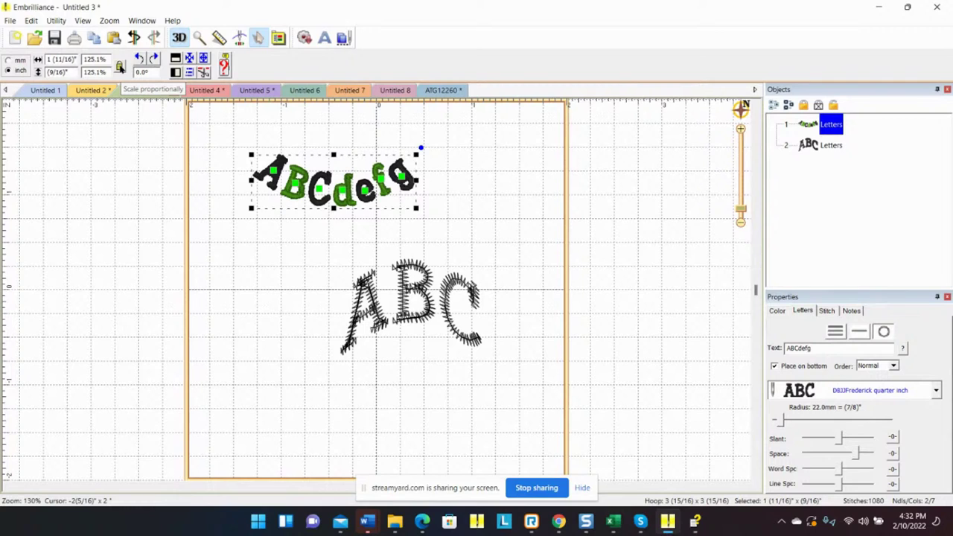
{"action": "left_click", "coordinate": [119, 68]}
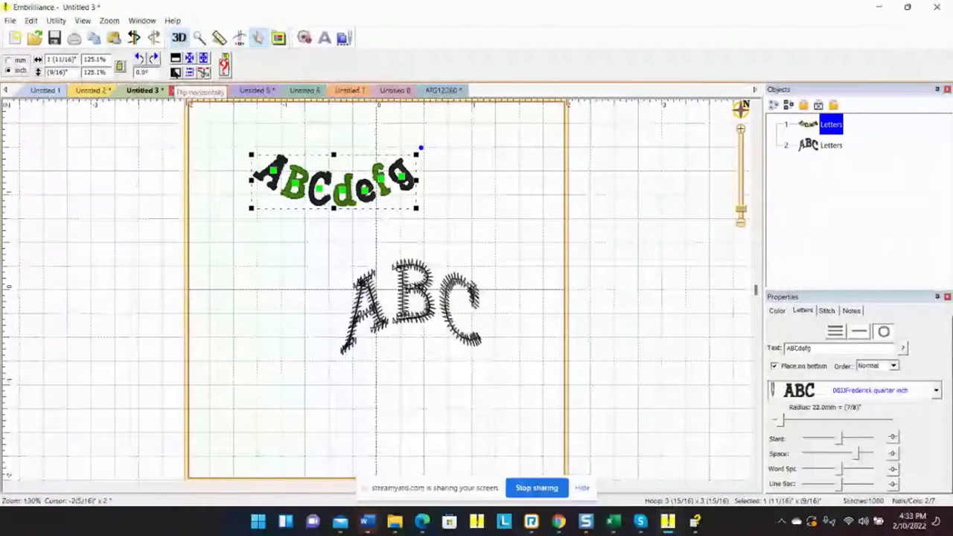
{"action": "left_click", "coordinate": [176, 72]}
{"action": "left_click", "coordinate": [175, 73]}
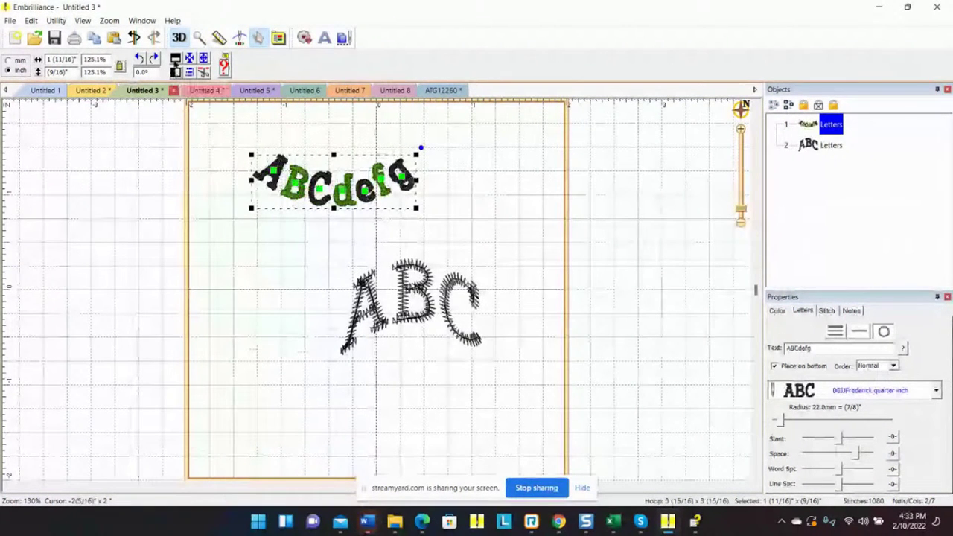
{"action": "left_click", "coordinate": [176, 58]}
{"action": "left_click", "coordinate": [176, 58]}
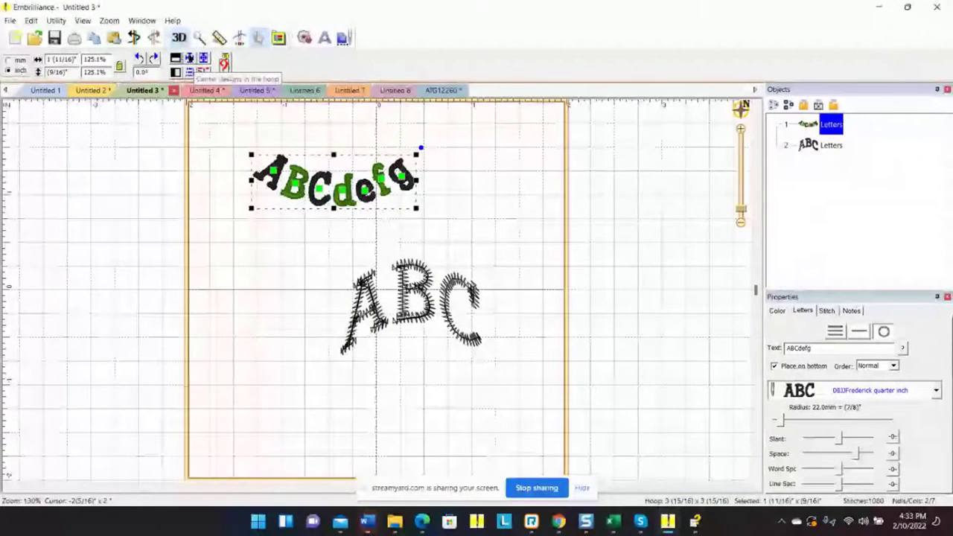
- Center the ABCdefg lettering in the hoop and enlarge it to about 264% to span the hoop's width
{"action": "left_click", "coordinate": [189, 58]}
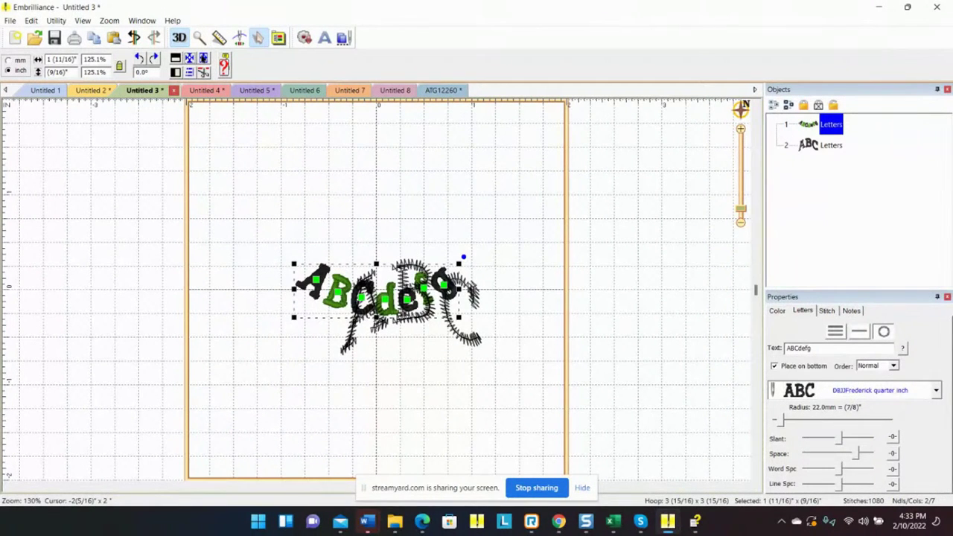
{"action": "left_click_drag", "start_coordinate": [458, 263], "coordinate": [548, 235]}
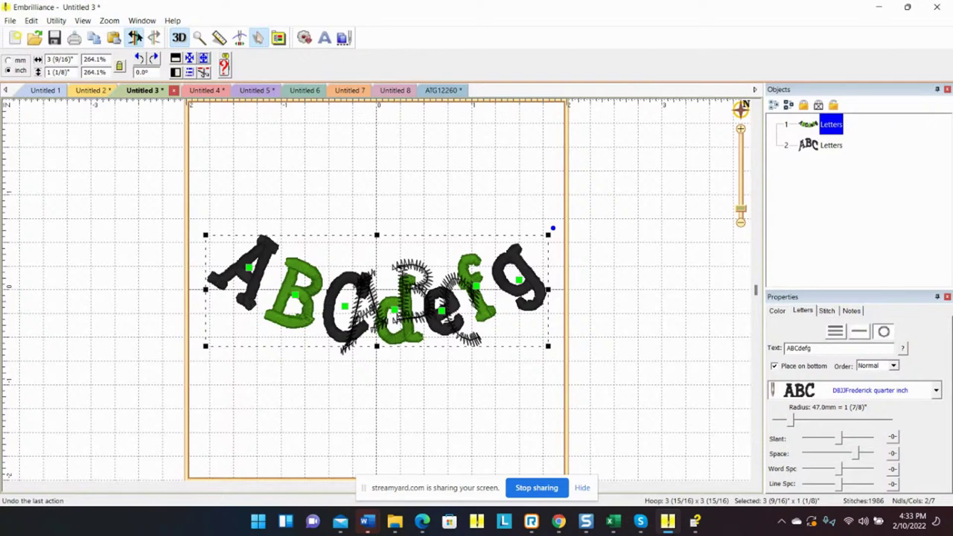
- Undo the enlargements, centering and flips of the ABCdefg lettering, back to its original 100% size
{"action": "left_click", "coordinate": [136, 38]}
{"action": "left_click", "coordinate": [136, 38]}
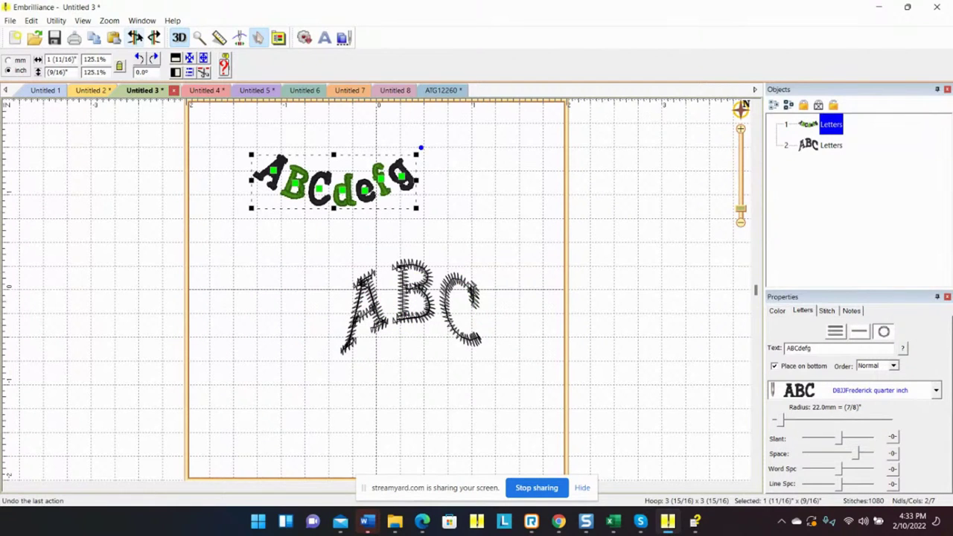
{"action": "left_click", "coordinate": [136, 37]}
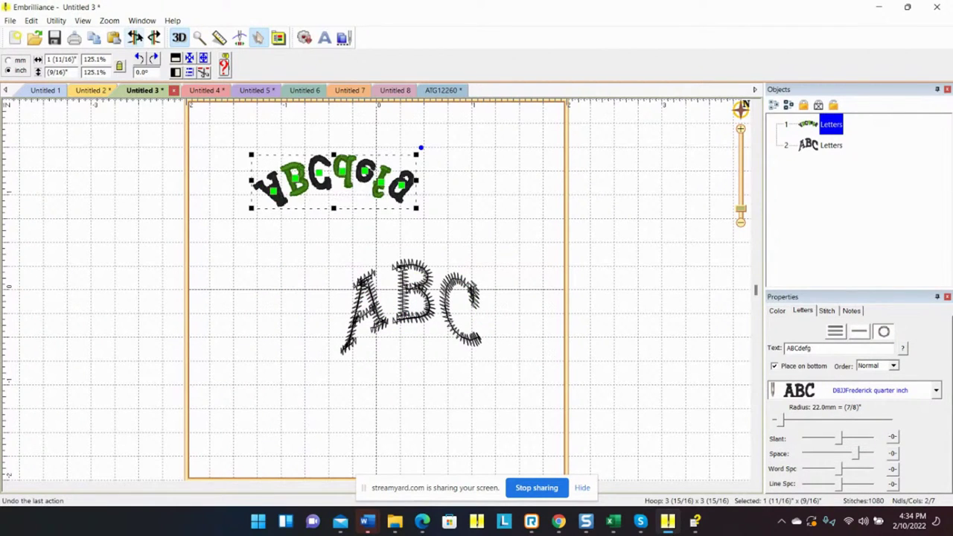
{"action": "left_click", "coordinate": [135, 38]}
{"action": "left_click", "coordinate": [136, 38]}
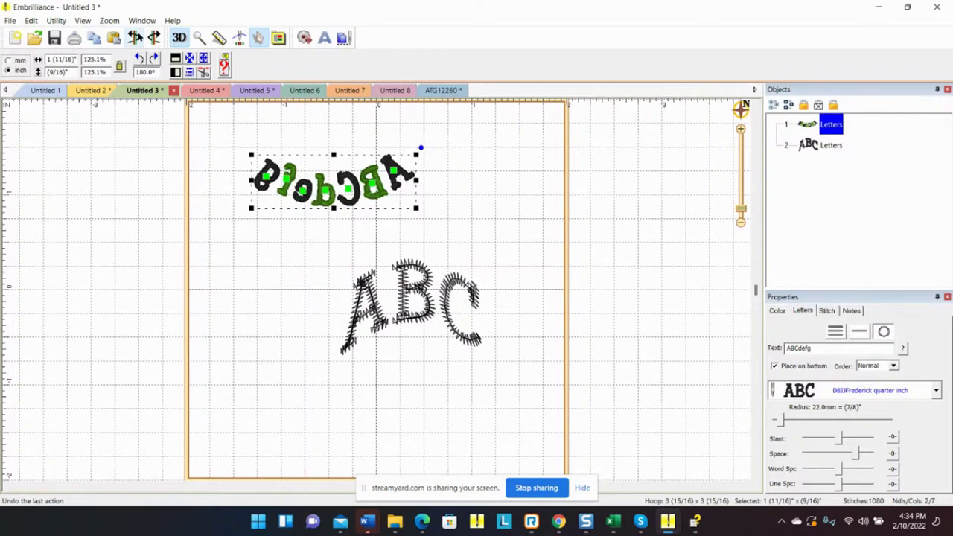
{"action": "left_click", "coordinate": [135, 38]}
{"action": "left_click", "coordinate": [136, 38]}
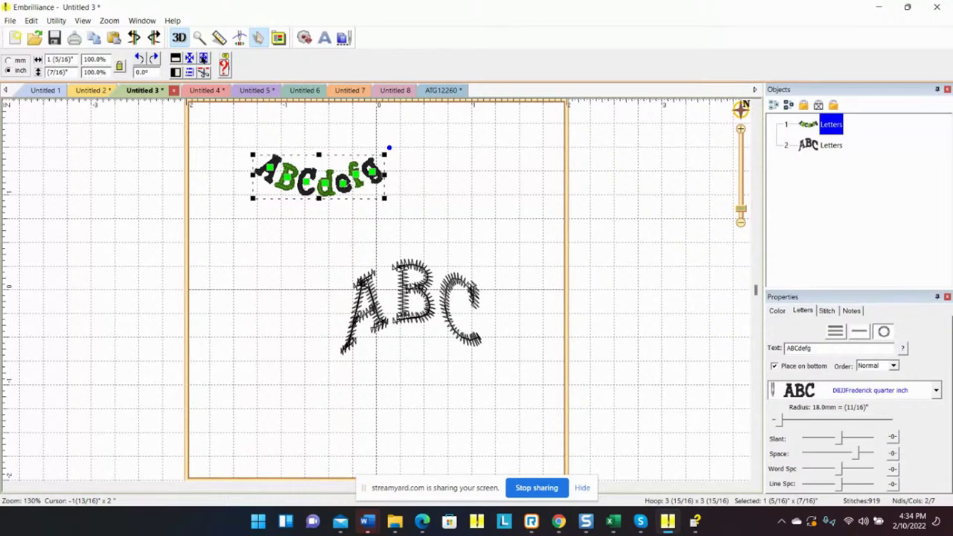
- Go to the hair dryer design in Untitled 4, duplicate it, and shift the copy about 1/2 inch right so the two overlap
{"action": "left_click", "coordinate": [203, 58]}
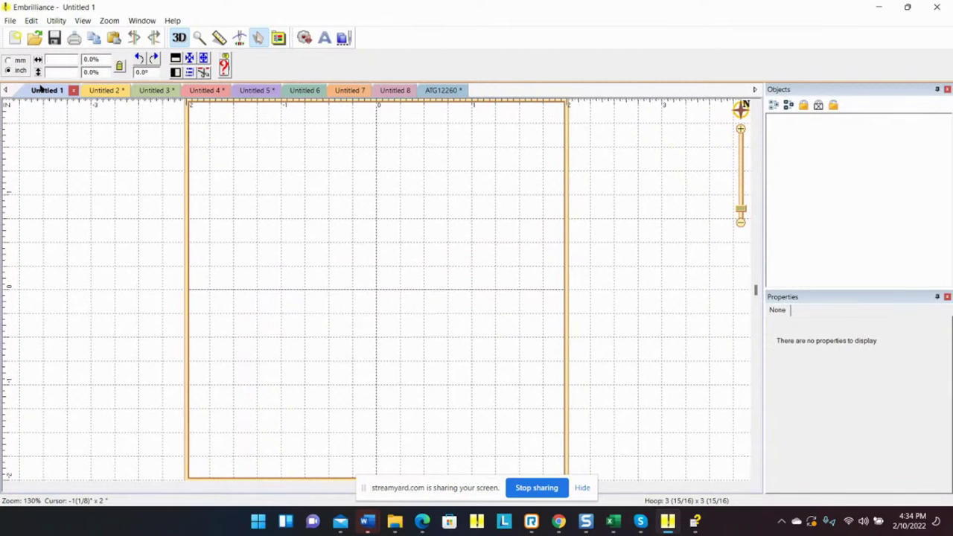
{"action": "left_click", "coordinate": [101, 90]}
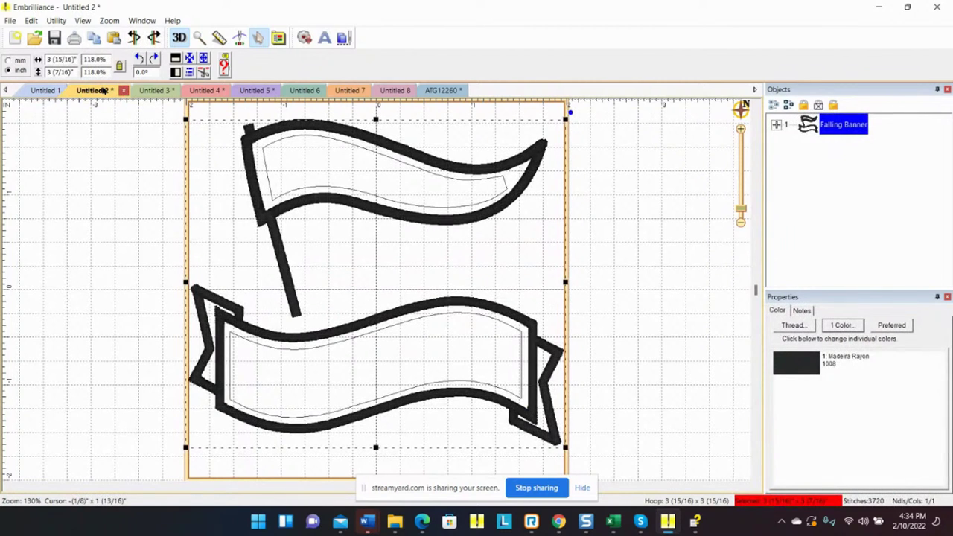
{"action": "left_click", "coordinate": [150, 92]}
{"action": "left_click", "coordinate": [196, 91]}
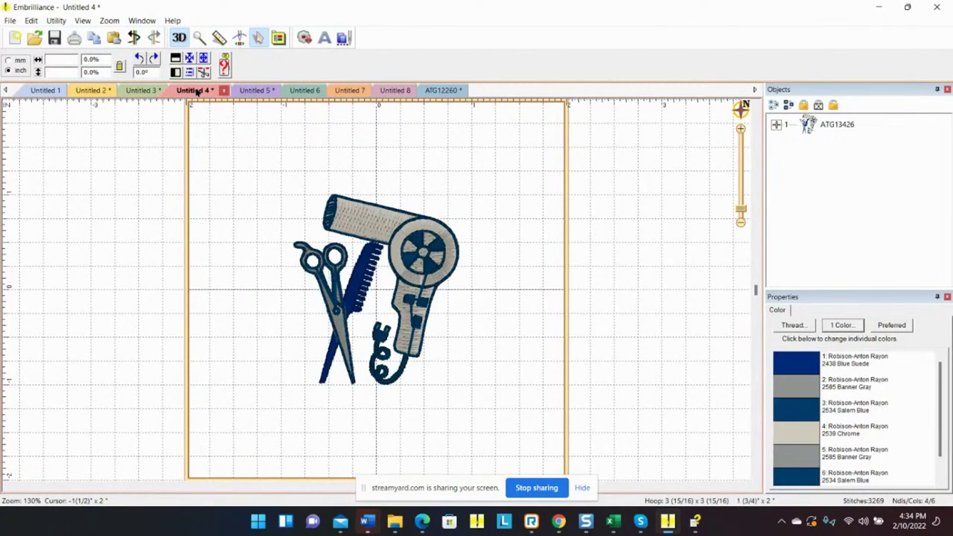
{"action": "right_click", "coordinate": [395, 233]}
{"action": "left_click", "coordinate": [416, 235]}
{"action": "right_click", "coordinate": [413, 233]}
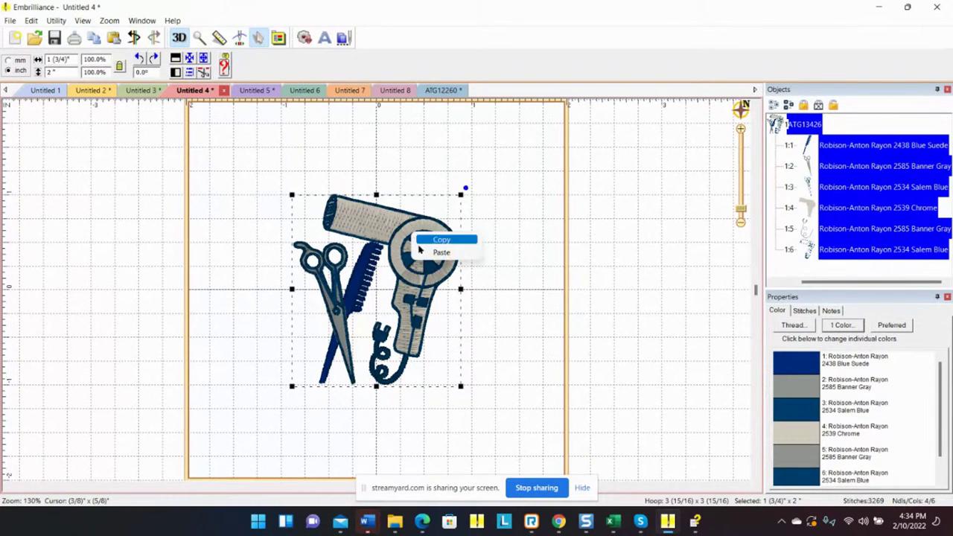
{"action": "left_click", "coordinate": [440, 252]}
{"action": "left_click_drag", "start_coordinate": [440, 252], "coordinate": [469, 251]}
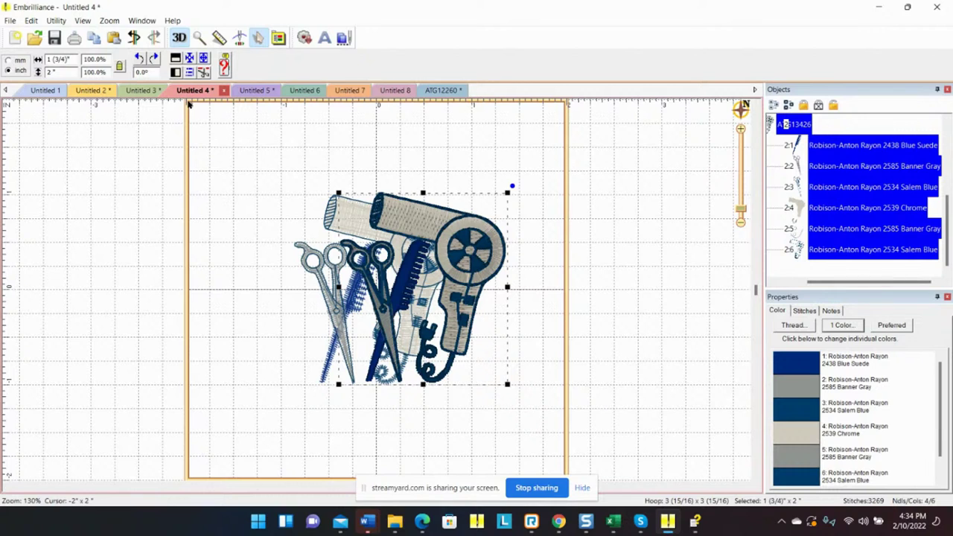
- Select both overlapping hair dryer designs, remove the hidden stitches where they overlap, and deselect them
{"action": "left_click_drag", "start_coordinate": [269, 123], "coordinate": [524, 421]}
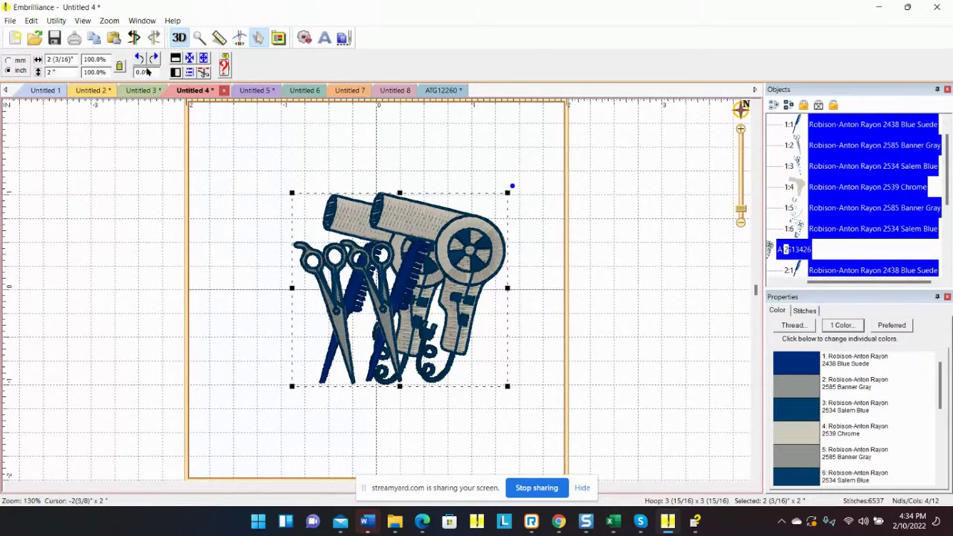
{"action": "left_click", "coordinate": [203, 73]}
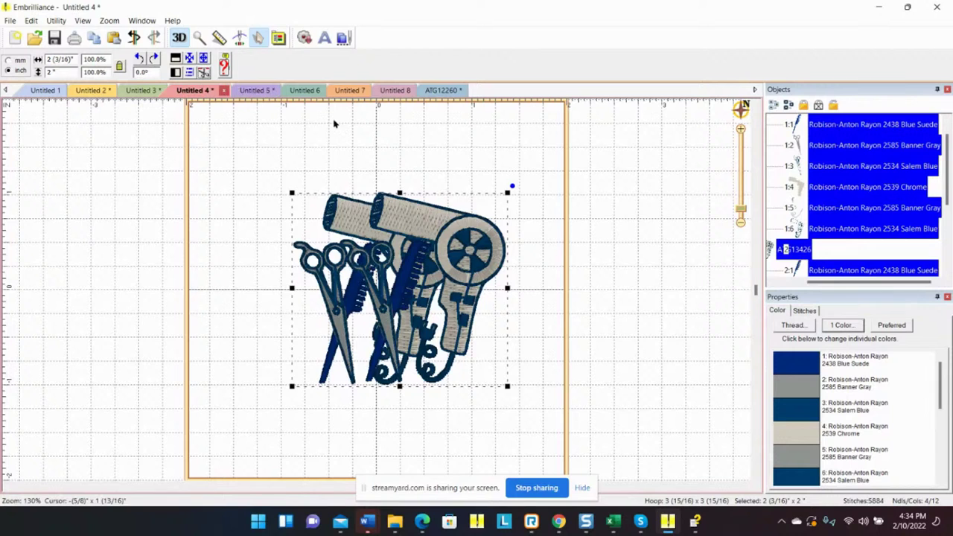
{"action": "left_click", "coordinate": [472, 168]}
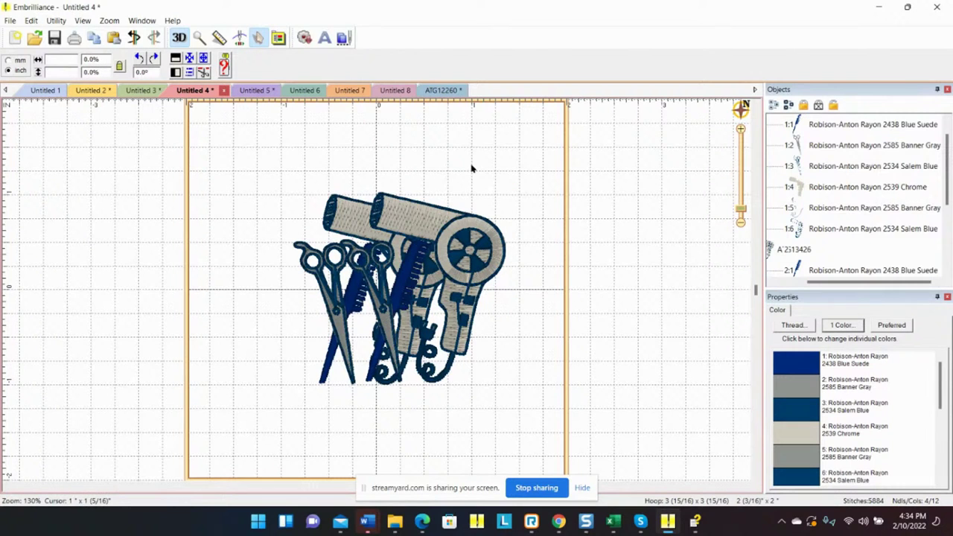
- Move the hair dryer copy away to the lower right of the original to expose the area where stitches were removed
{"action": "left_click", "coordinate": [473, 214]}
{"action": "left_click_drag", "start_coordinate": [473, 215], "coordinate": [583, 295]}
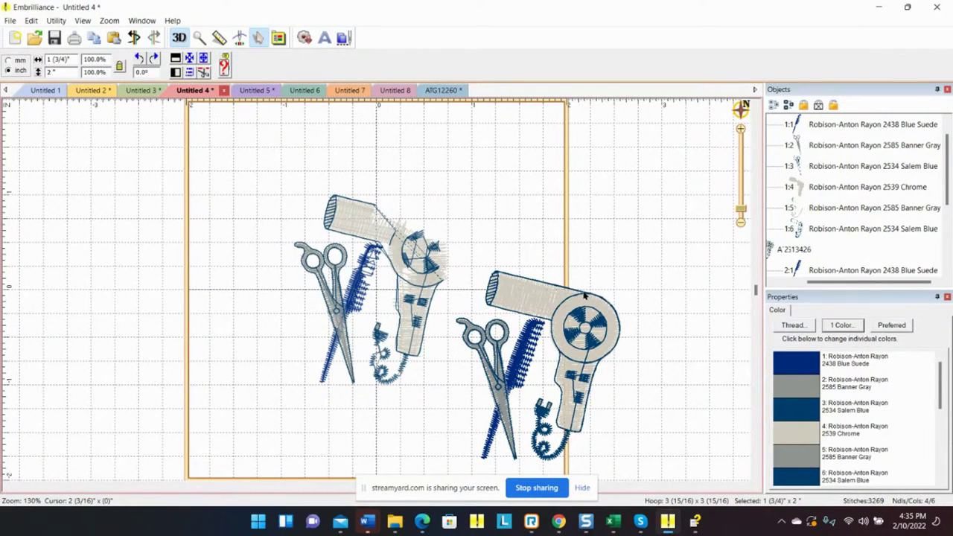
{"action": "key", "text": "Right"}
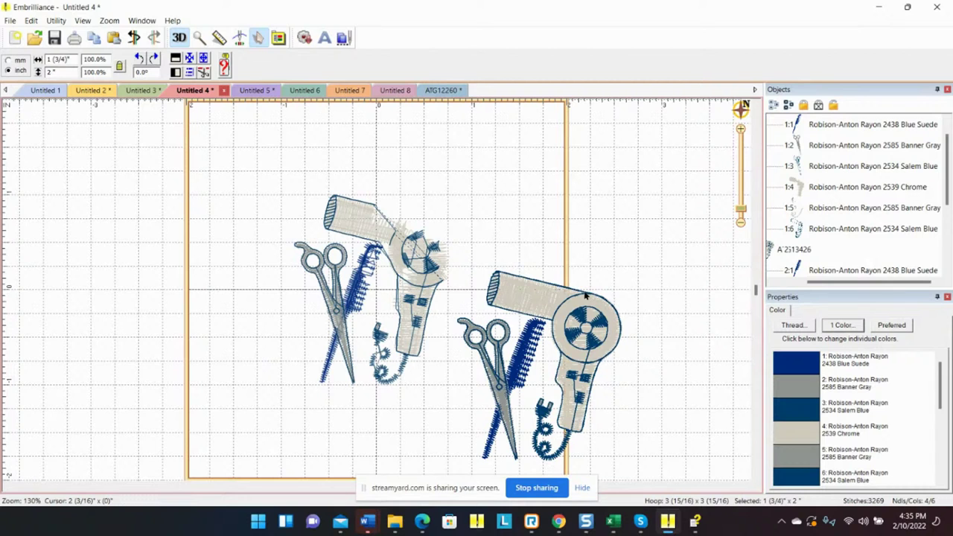
- Reposition the copy overlapping the original's lower left and try removing hidden stitches with only the copy selected
{"action": "left_click_drag", "start_coordinate": [585, 295], "coordinate": [354, 242]}
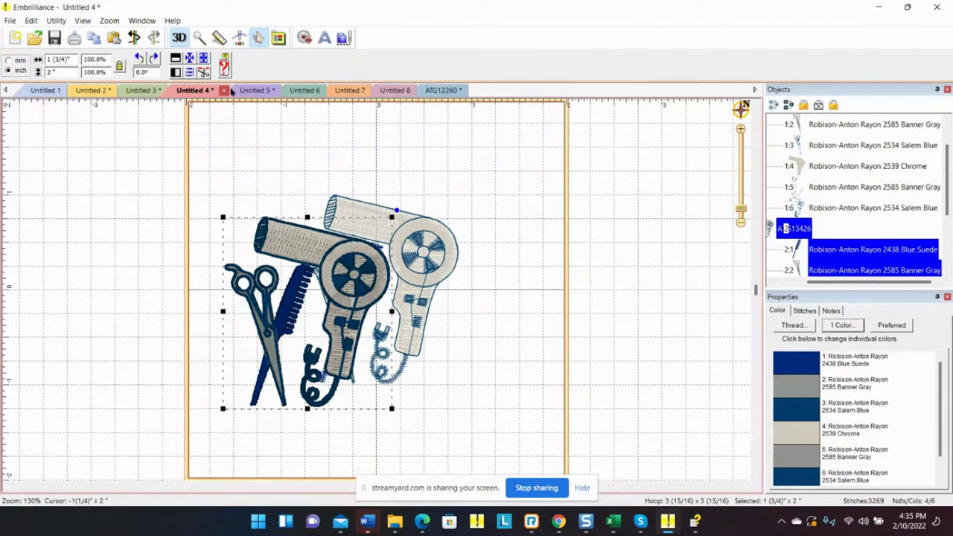
{"action": "left_click", "coordinate": [205, 71]}
{"action": "mouse_move", "coordinate": [283, 278]}
{"action": "left_mouse_down"}
{"action": "mouse_move", "coordinate": [239, 278]}
{"action": "mouse_move", "coordinate": [348, 266]}
{"action": "left_mouse_up"}
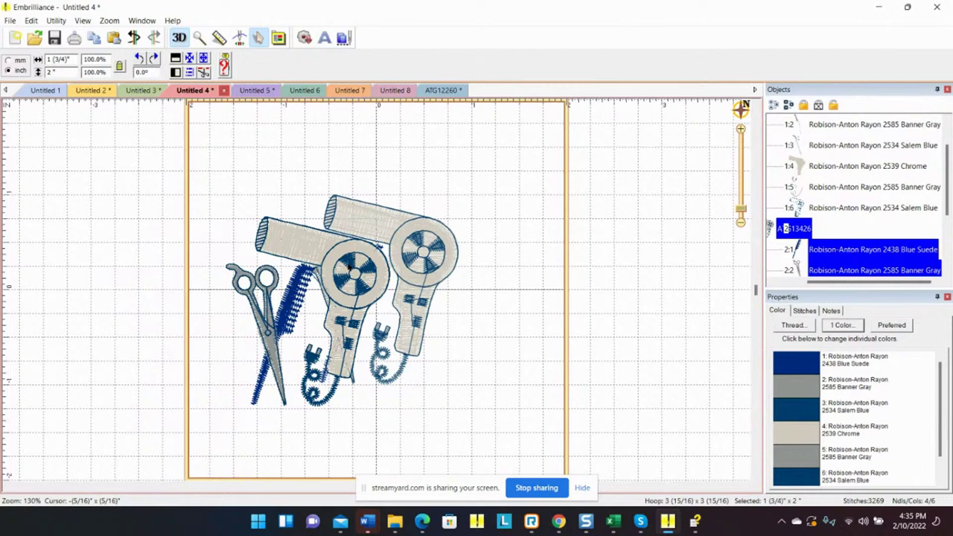
{"action": "left_click", "coordinate": [489, 163]}
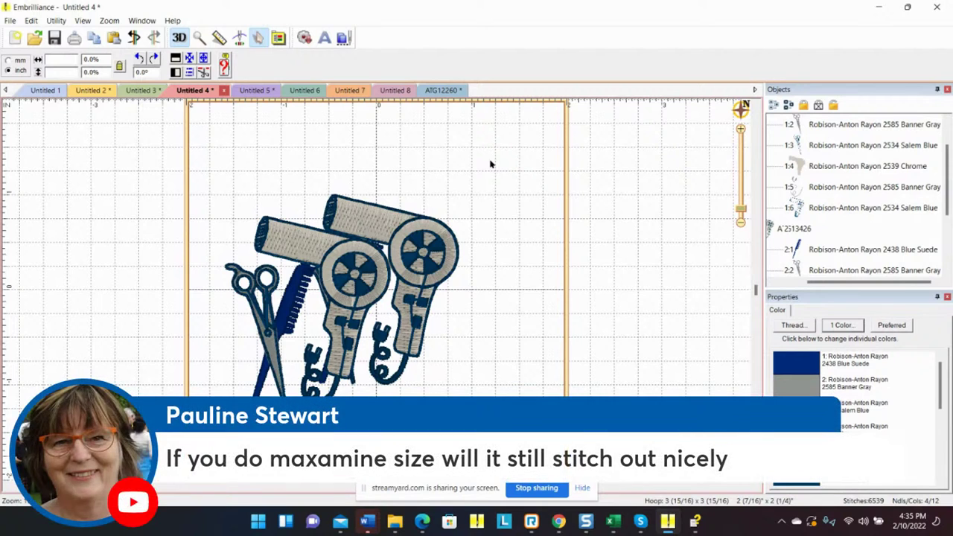
- Check the program preferences for the setting that removes overlaps when saving stitch files, leaving the preferences unchanged
{"action": "left_click", "coordinate": [277, 39]}
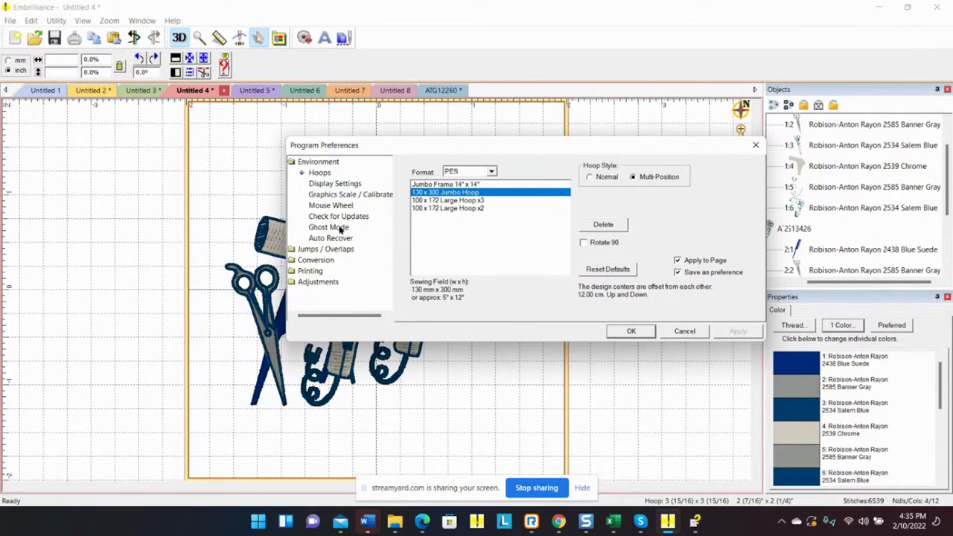
{"action": "left_click", "coordinate": [345, 184]}
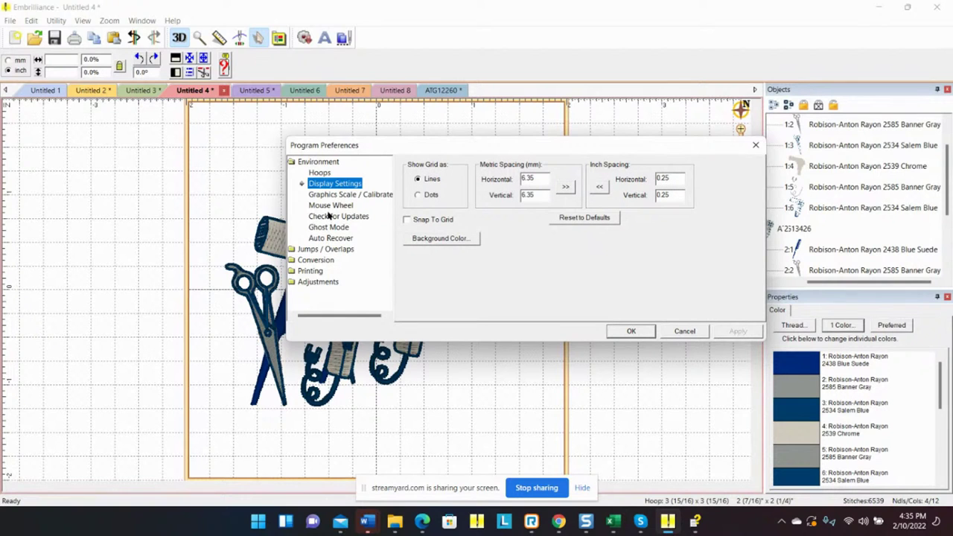
{"action": "left_click", "coordinate": [322, 250]}
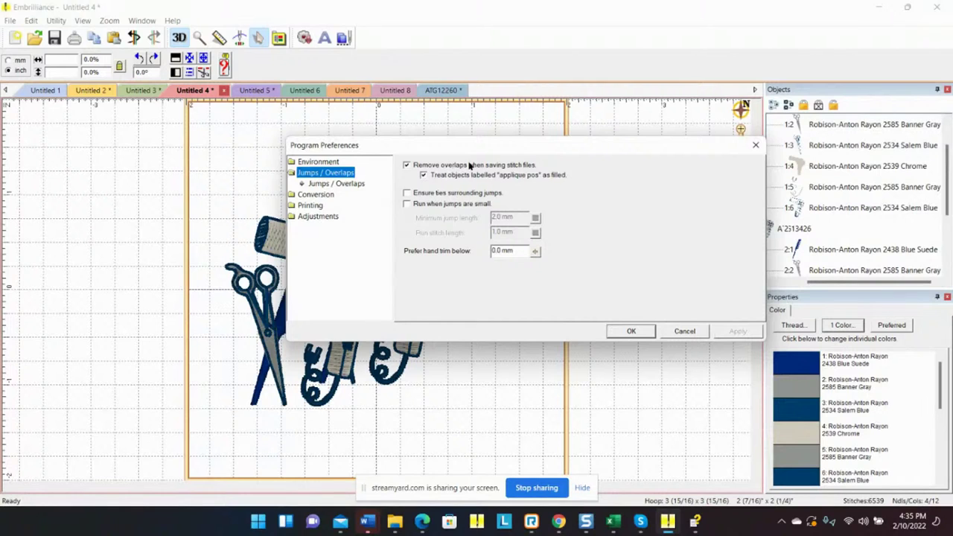
{"action": "left_click", "coordinate": [683, 331]}
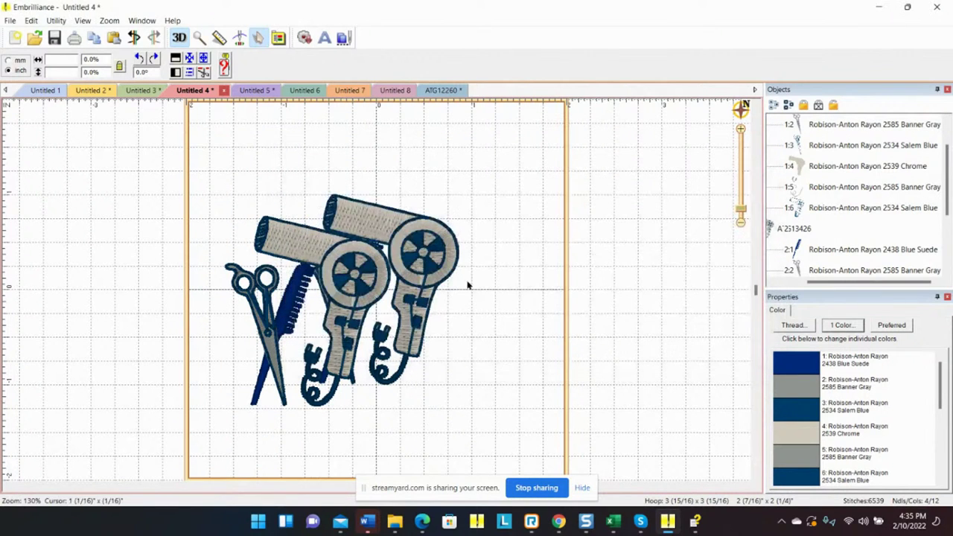
- Try to save the hair dryer page as both stitch and working files
{"action": "left_click", "coordinate": [11, 21]}
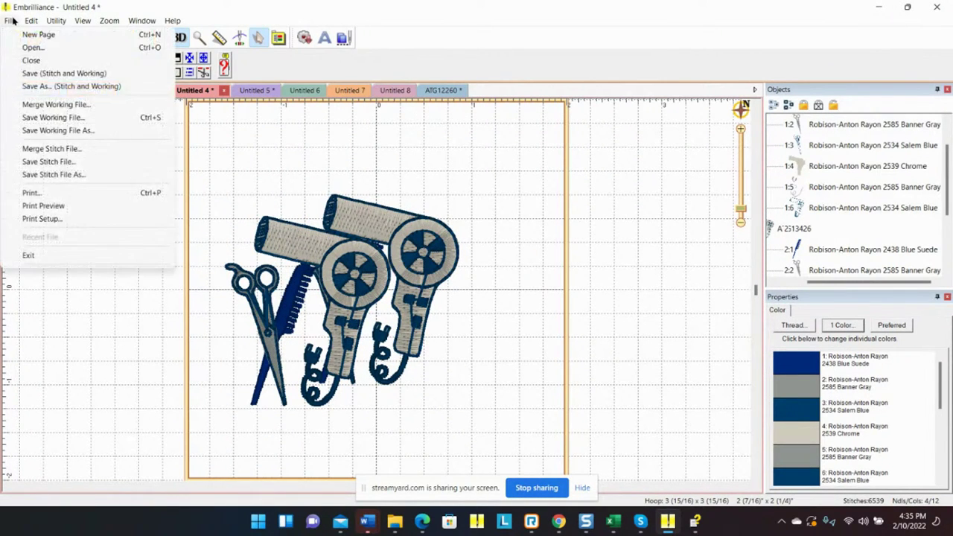
{"action": "left_click", "coordinate": [31, 21]}
{"action": "left_click", "coordinate": [10, 21]}
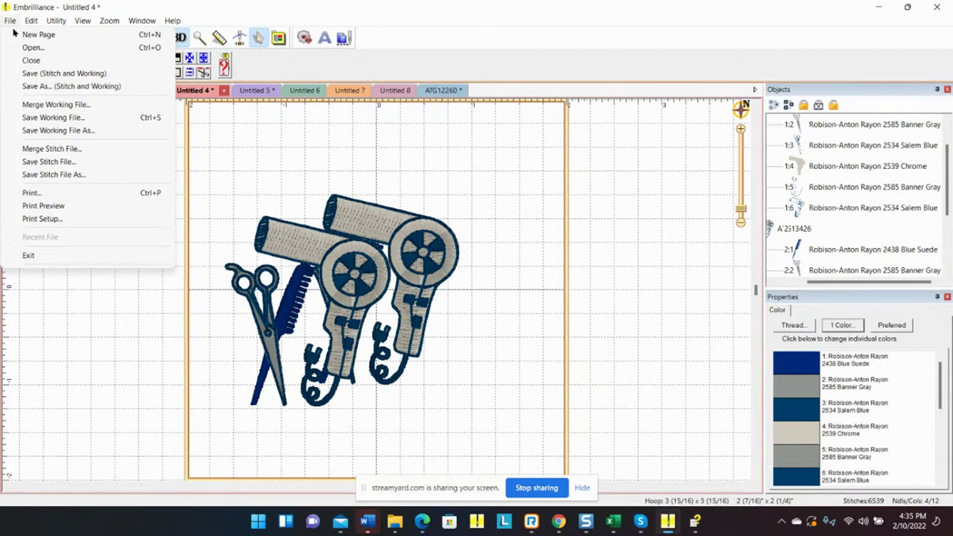
{"action": "left_click", "coordinate": [38, 73]}
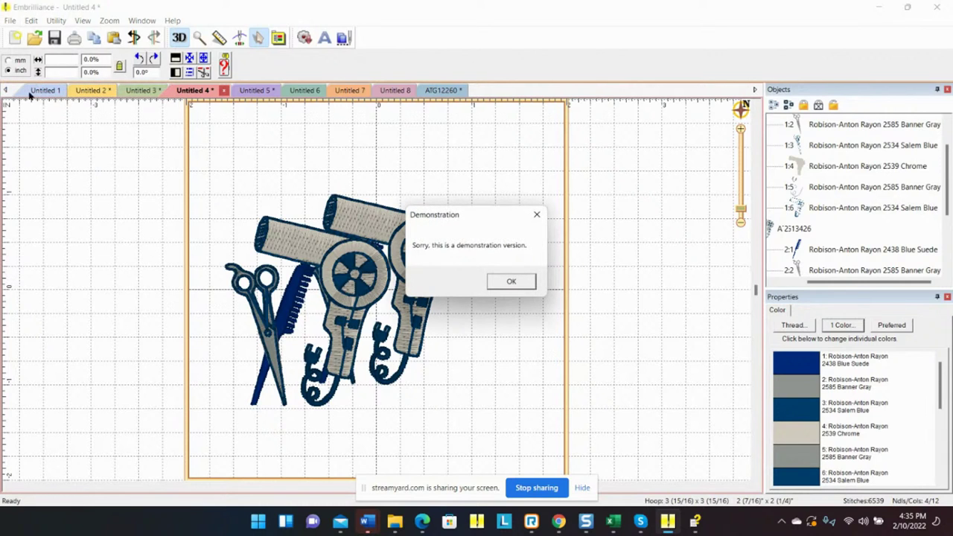
{"action": "left_click", "coordinate": [509, 280]}
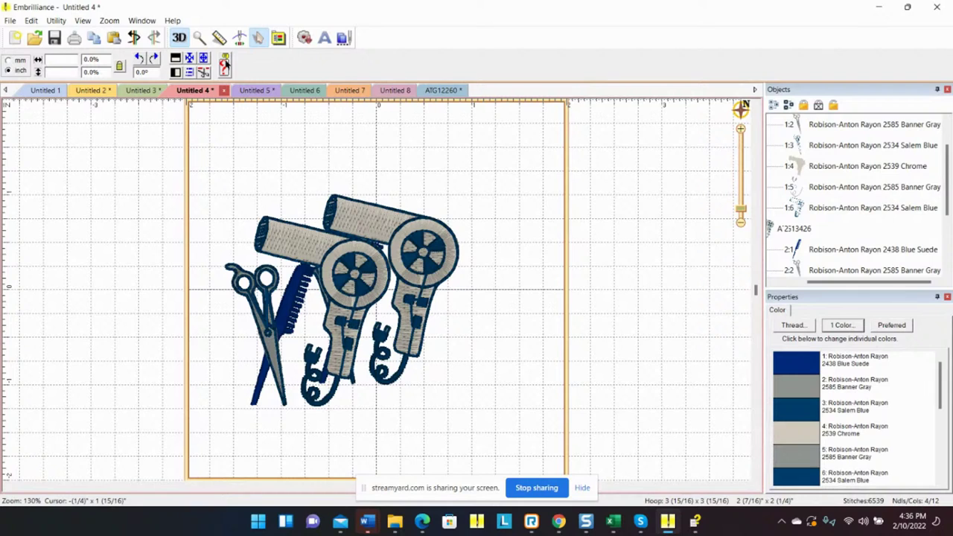
- Move the copy outside the hoop's left edge and enlarge the original hair dryer design to 177.9% to fill the hoop
{"action": "left_click_drag", "start_coordinate": [351, 290], "coordinate": [123, 266]}
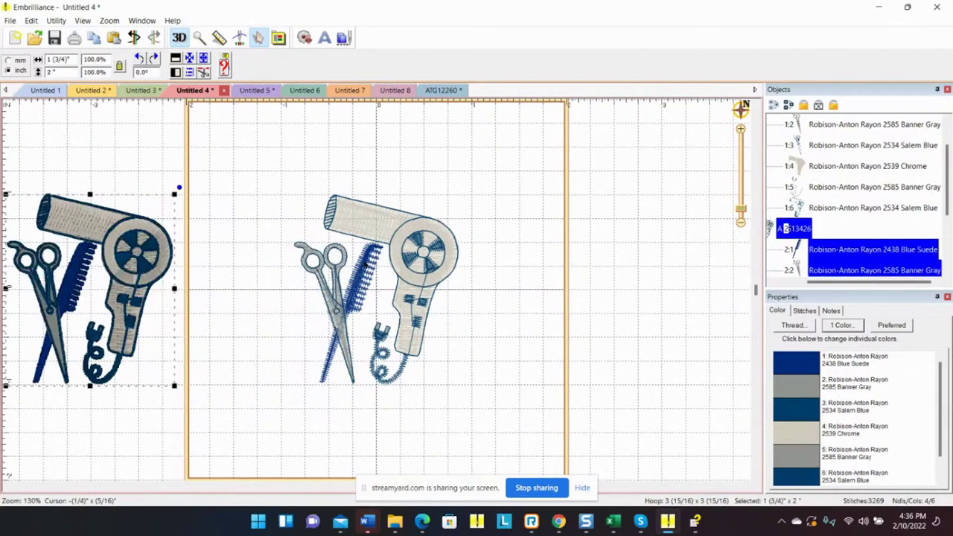
{"action": "left_click", "coordinate": [414, 269]}
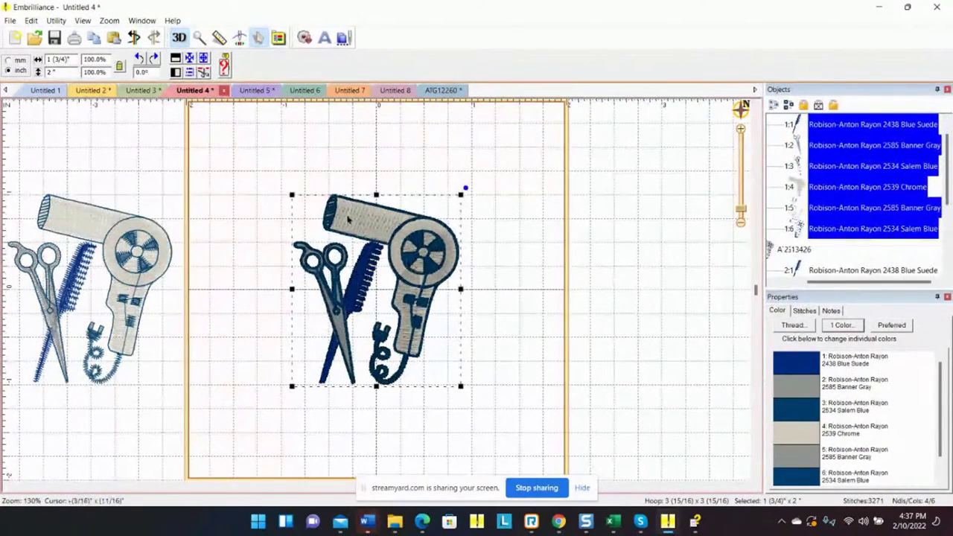
{"action": "left_click", "coordinate": [203, 59]}
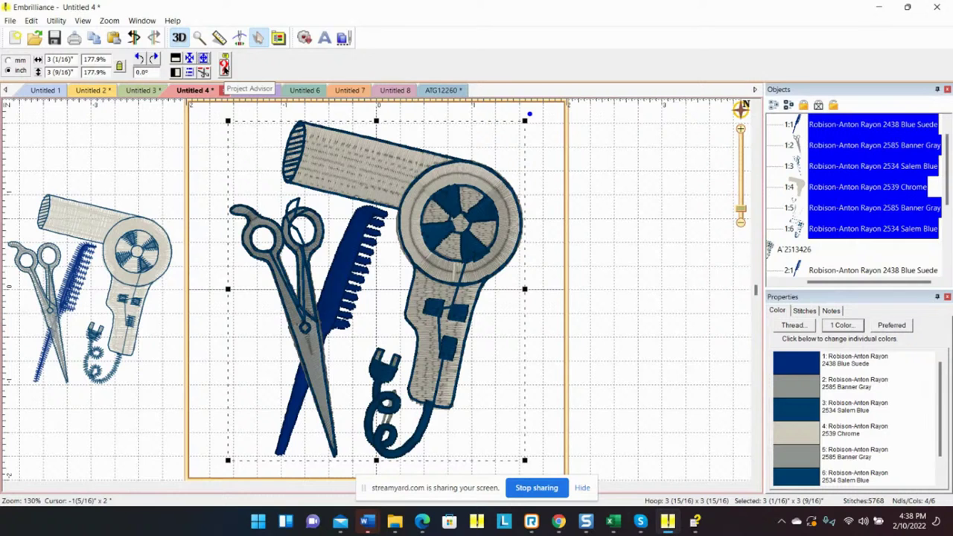
- Consult the Project Advisor for the needle, thread and backing recommendations for Canvas and Linen fabric
{"action": "left_click", "coordinate": [224, 65]}
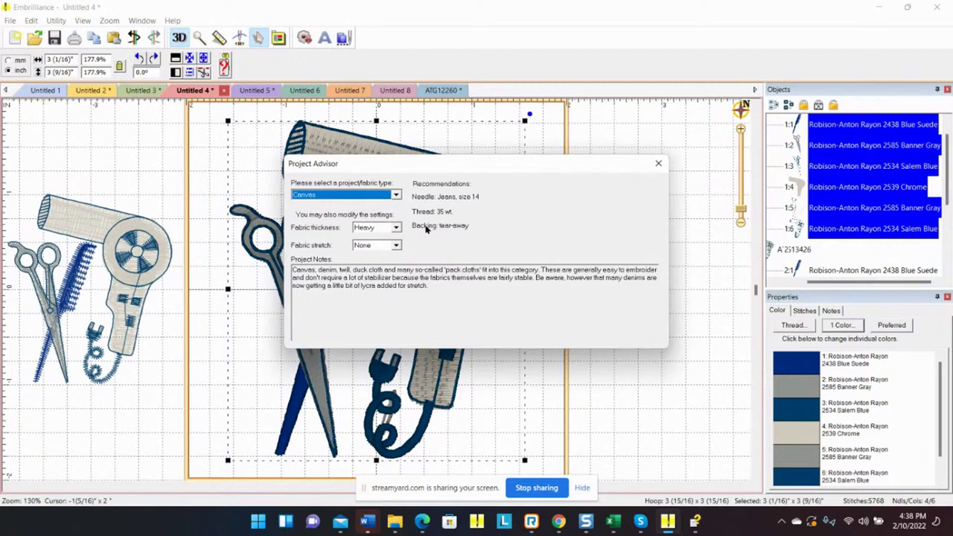
{"action": "left_click", "coordinate": [397, 196]}
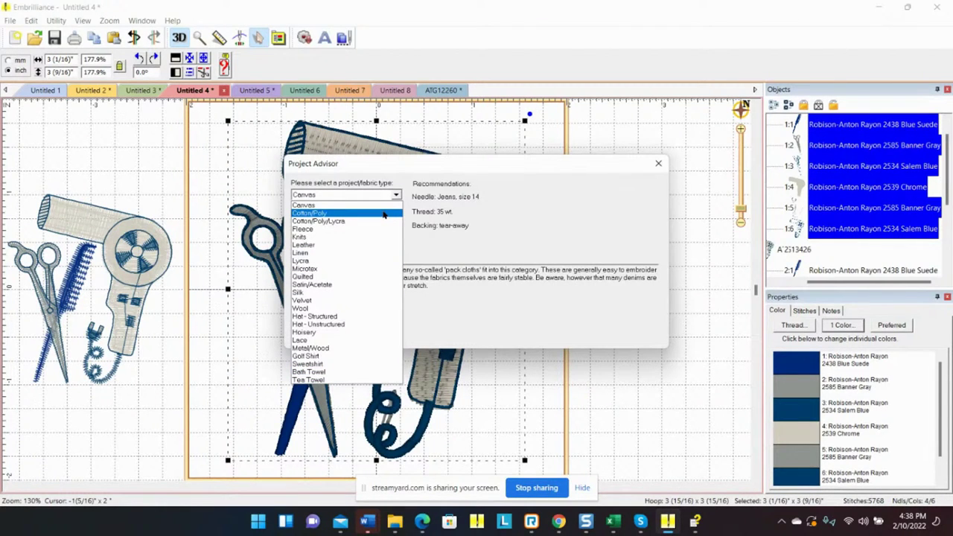
{"action": "left_click", "coordinate": [358, 254]}
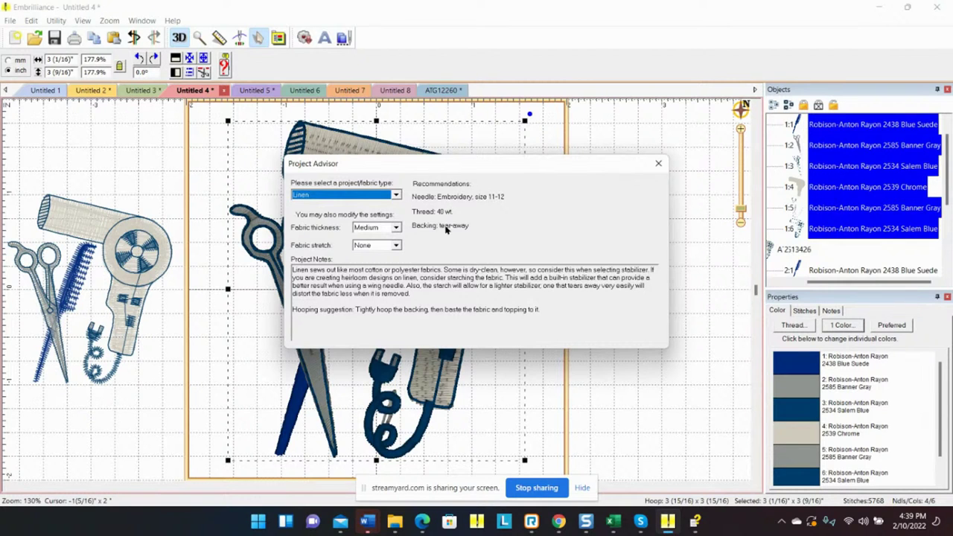
{"action": "left_click", "coordinate": [658, 165]}
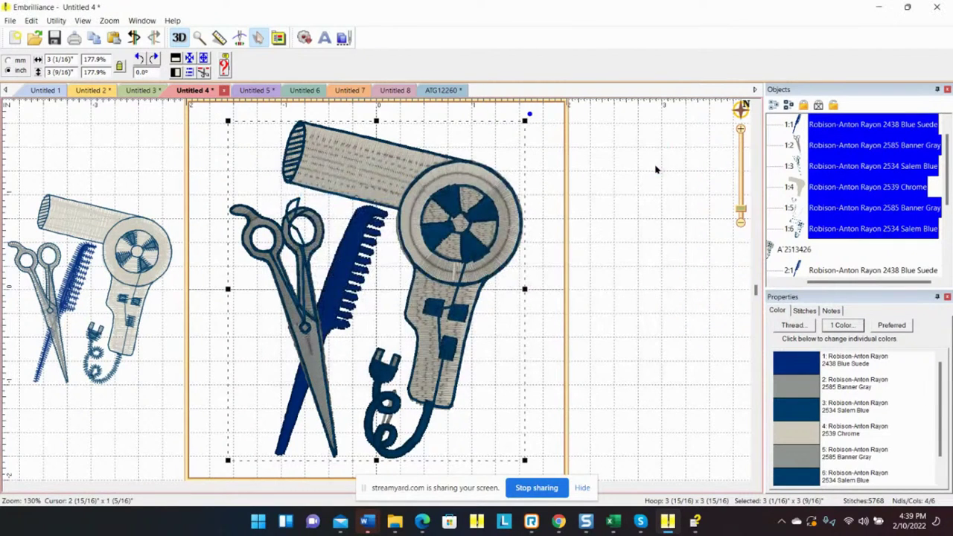
- Check the installed program version and look over the help options
{"action": "left_click", "coordinate": [172, 21]}
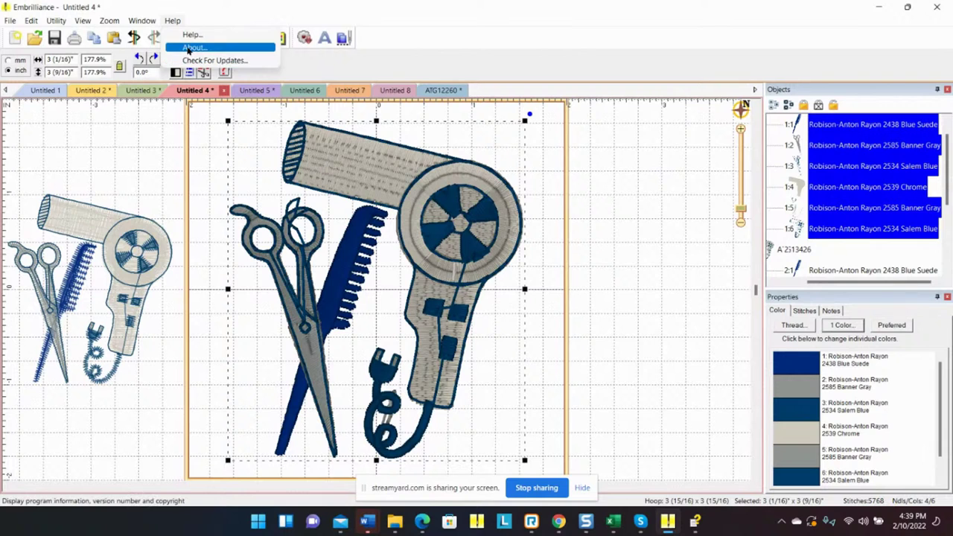
{"action": "left_click", "coordinate": [190, 47]}
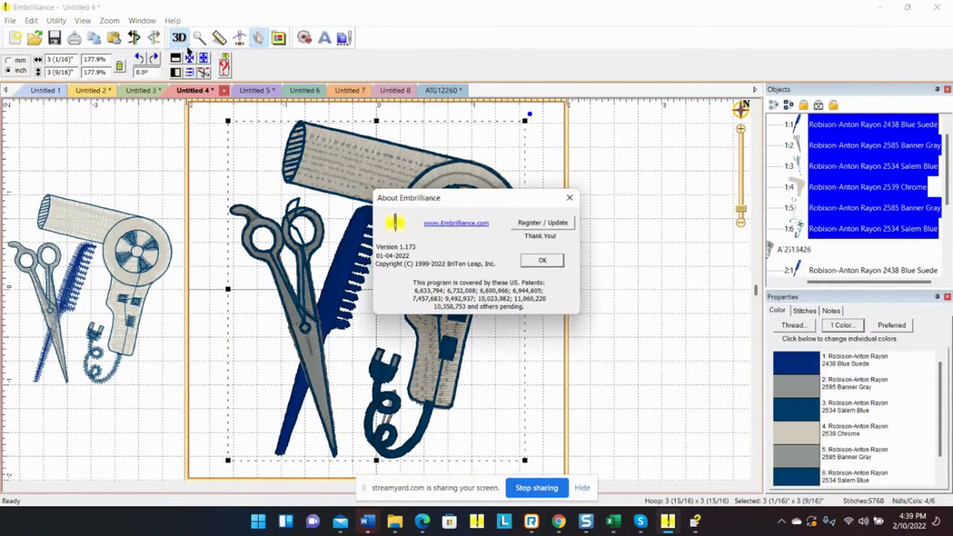
{"action": "left_click", "coordinate": [569, 198]}
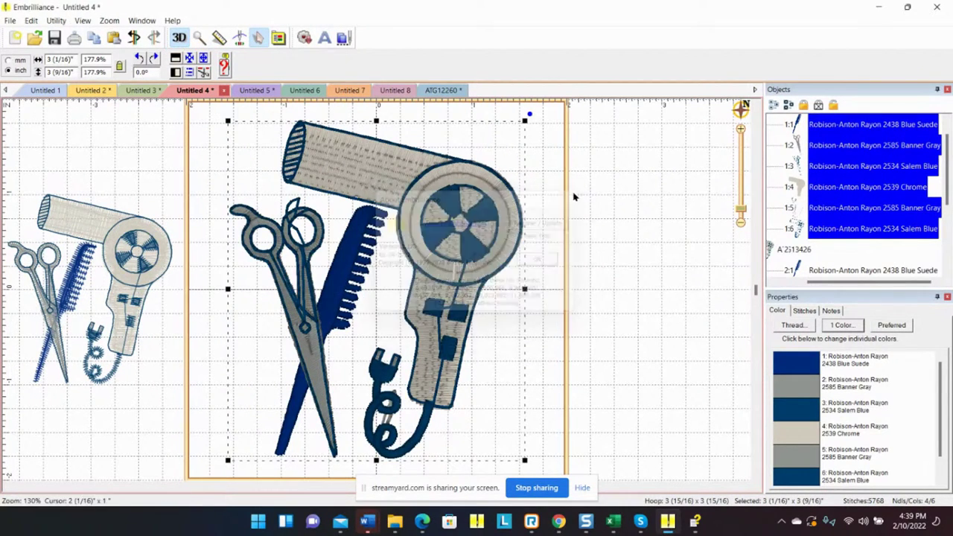
{"action": "left_click", "coordinate": [174, 21]}
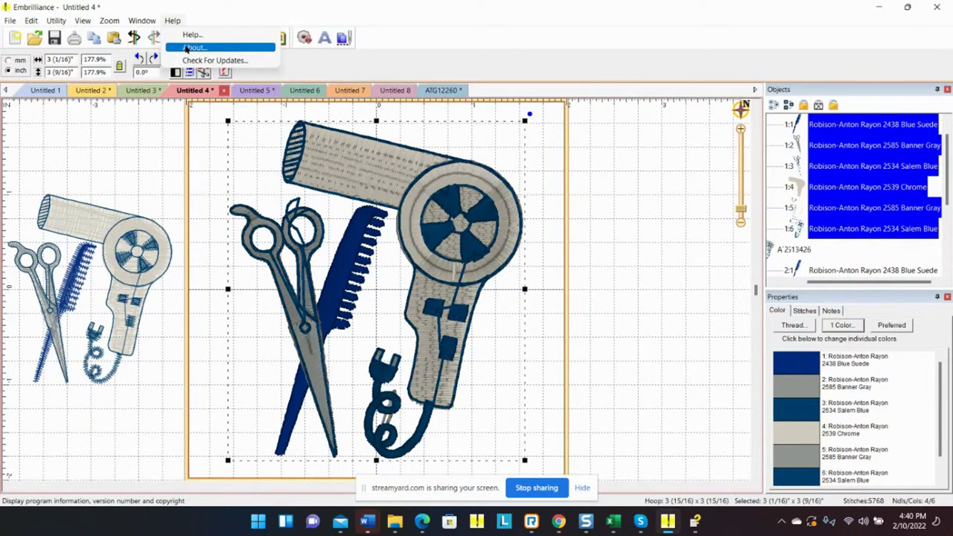
{"action": "left_click", "coordinate": [239, 159]}
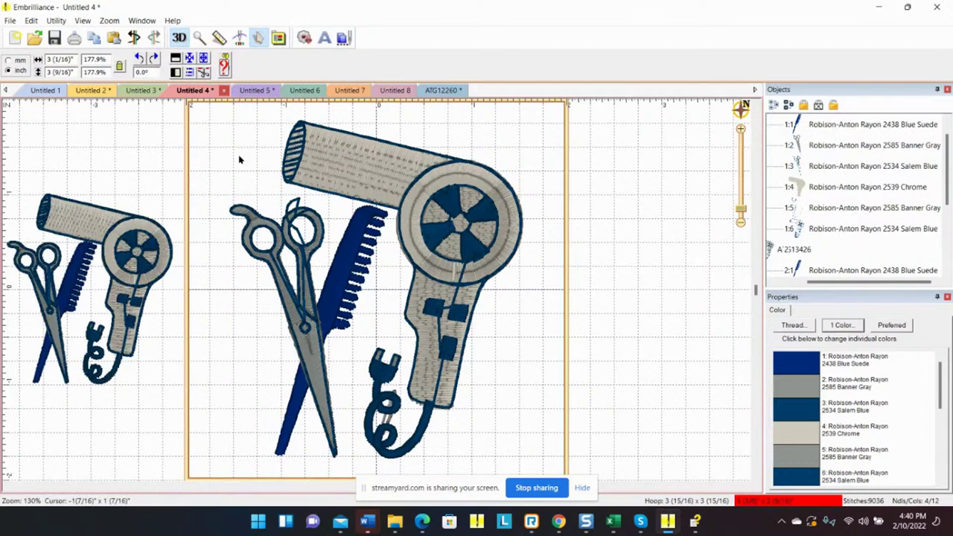
{"action": "left_click", "coordinate": [171, 21]}
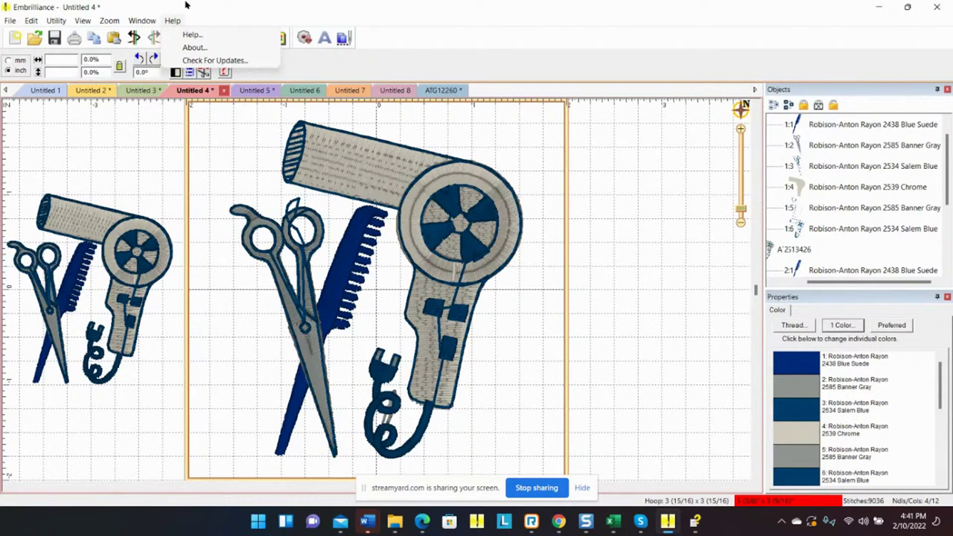
- Switch to the desktop, review the Embrilliance Thumbnailer file types and view the Bunny file's stitch and size details
{"action": "left_click", "coordinate": [885, 8]}
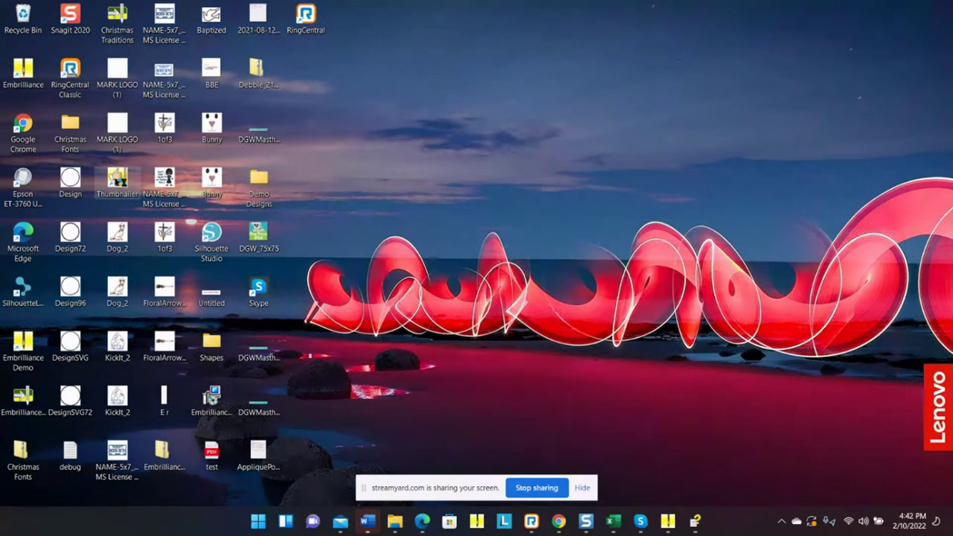
{"action": "left_click", "coordinate": [117, 183]}
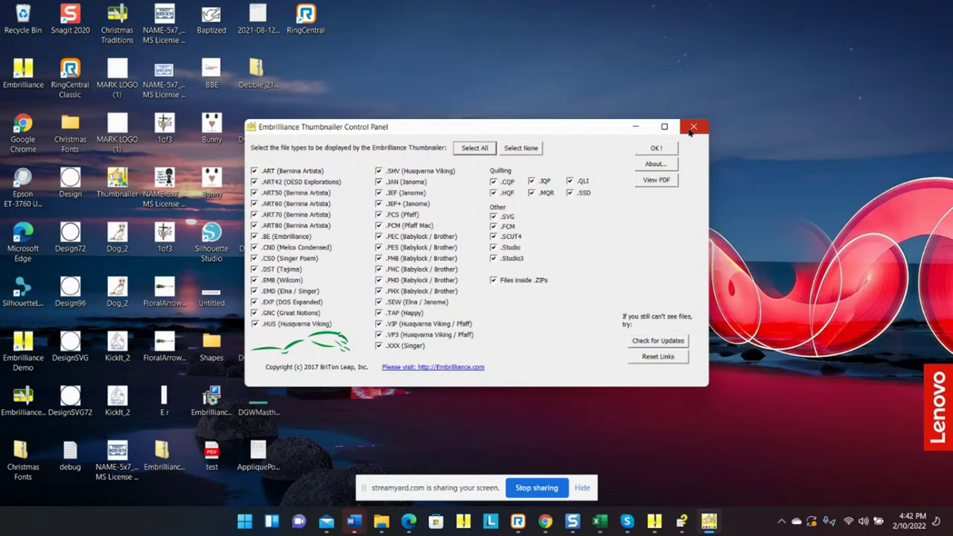
{"action": "left_click", "coordinate": [656, 148]}
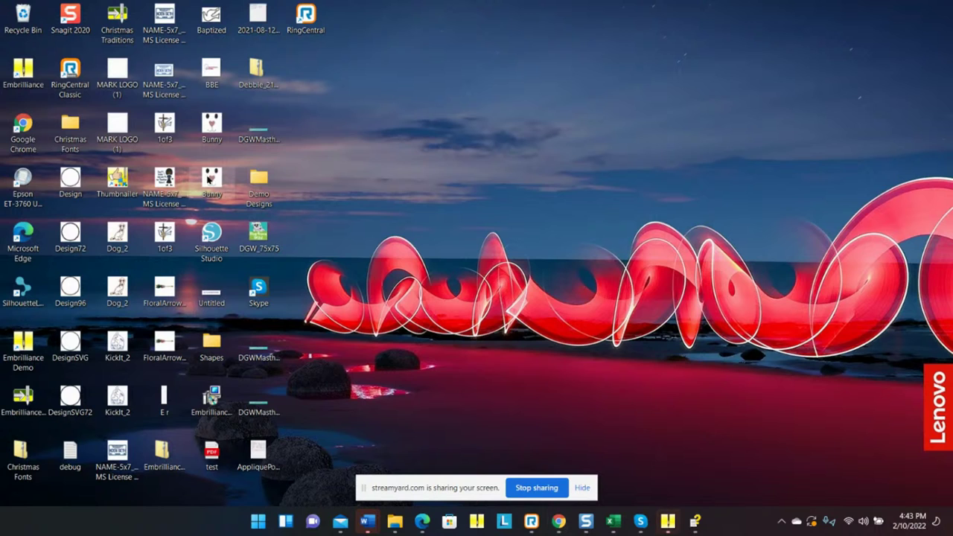
{"action": "mouse_move", "coordinate": [209, 179]}
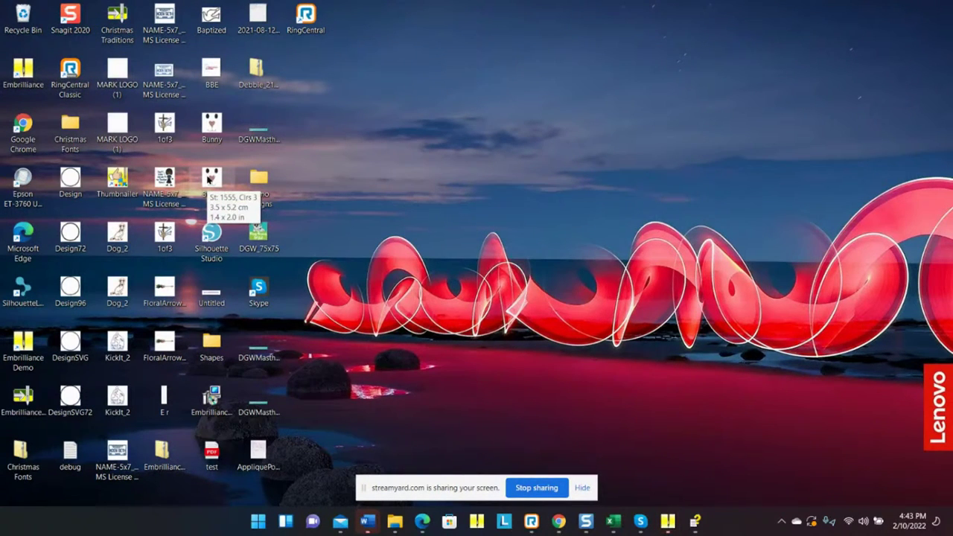
{"action": "mouse_move", "coordinate": [641, 518]}
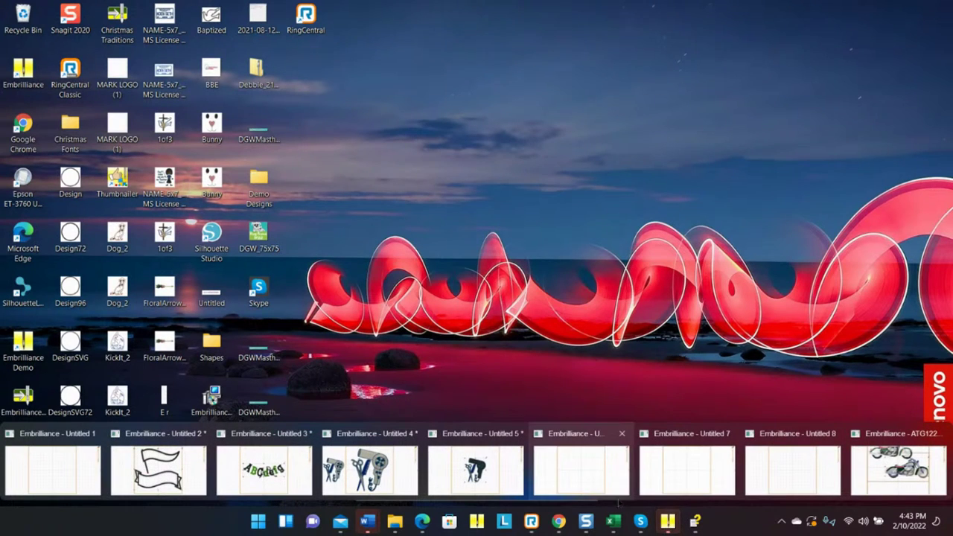
- Switch back to Embrilliance, paste two copies of the Untitled 5 hair dryer design and place one on each side of the original
{"action": "left_click", "coordinate": [601, 483]}
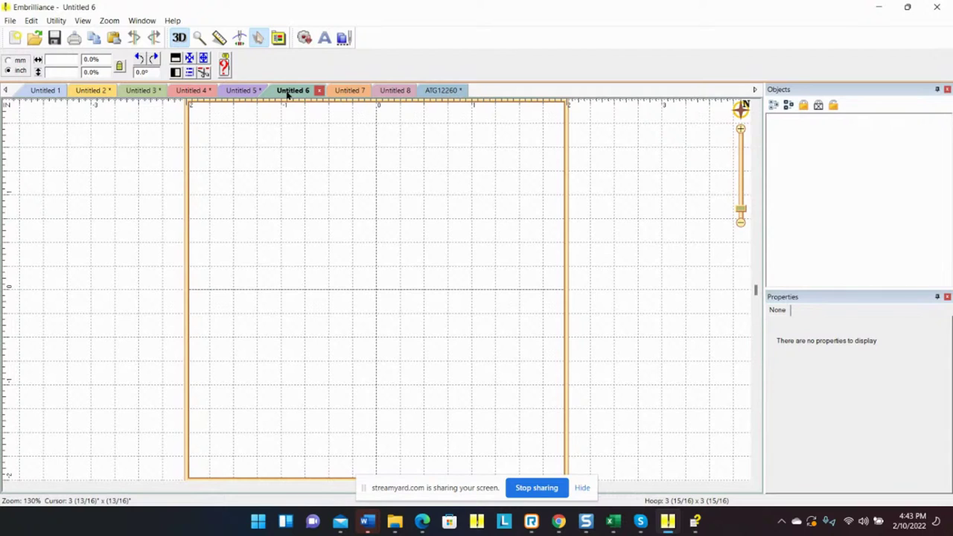
{"action": "left_click", "coordinate": [242, 91]}
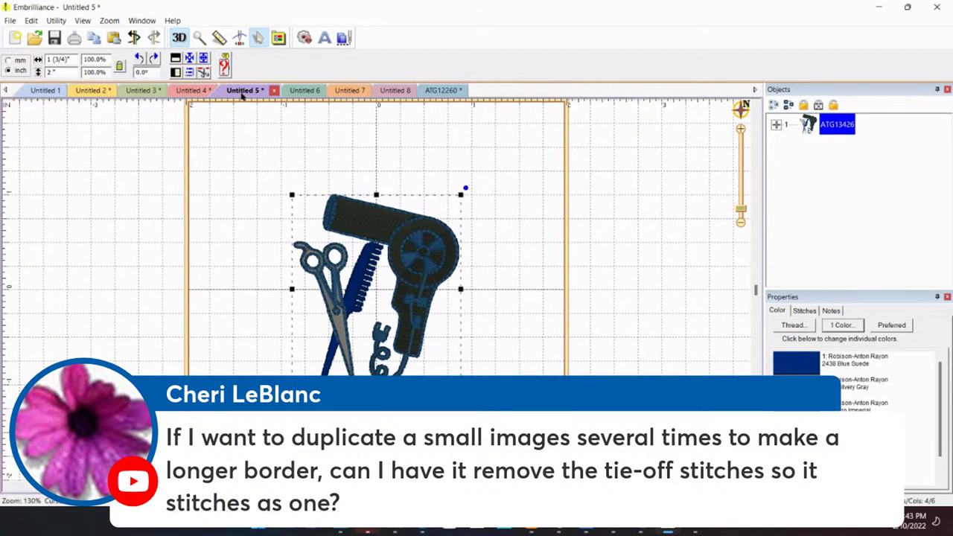
{"action": "right_click", "coordinate": [397, 240]}
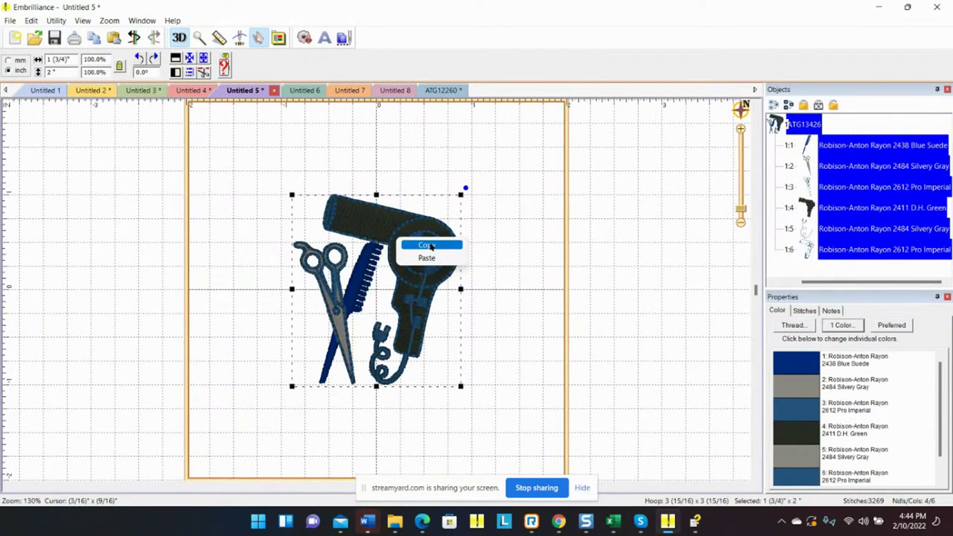
{"action": "left_click", "coordinate": [431, 246]}
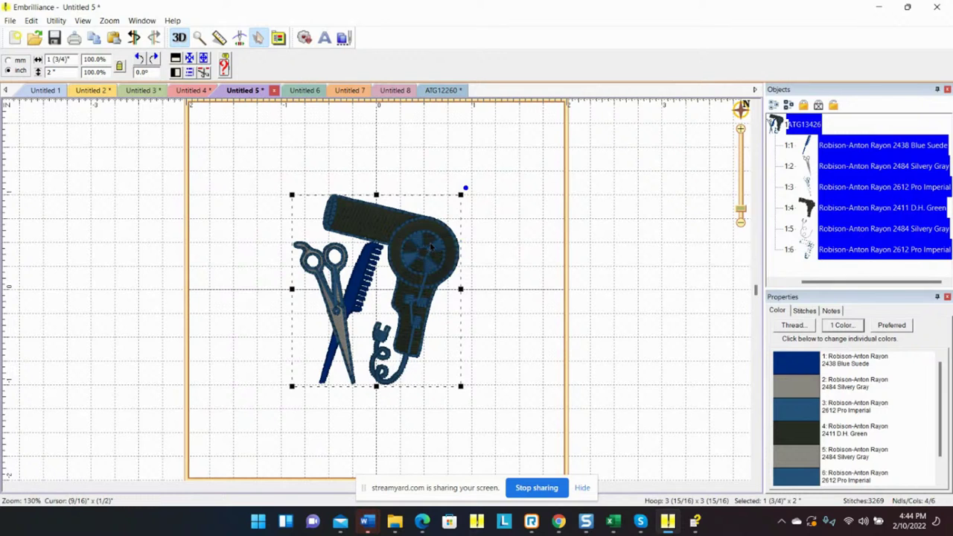
{"action": "right_click", "coordinate": [430, 246]}
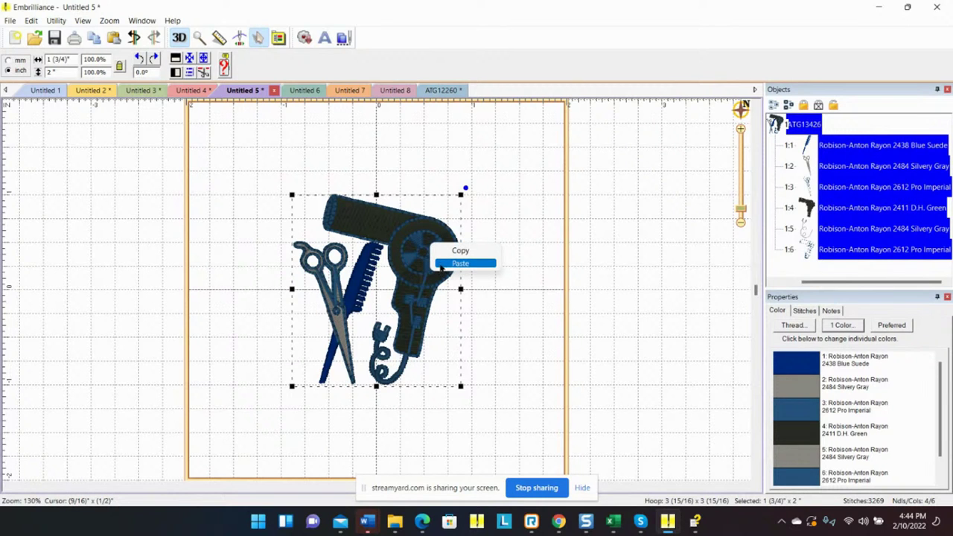
{"action": "left_click", "coordinate": [444, 264]}
{"action": "left_click_drag", "start_coordinate": [444, 267], "coordinate": [271, 248]}
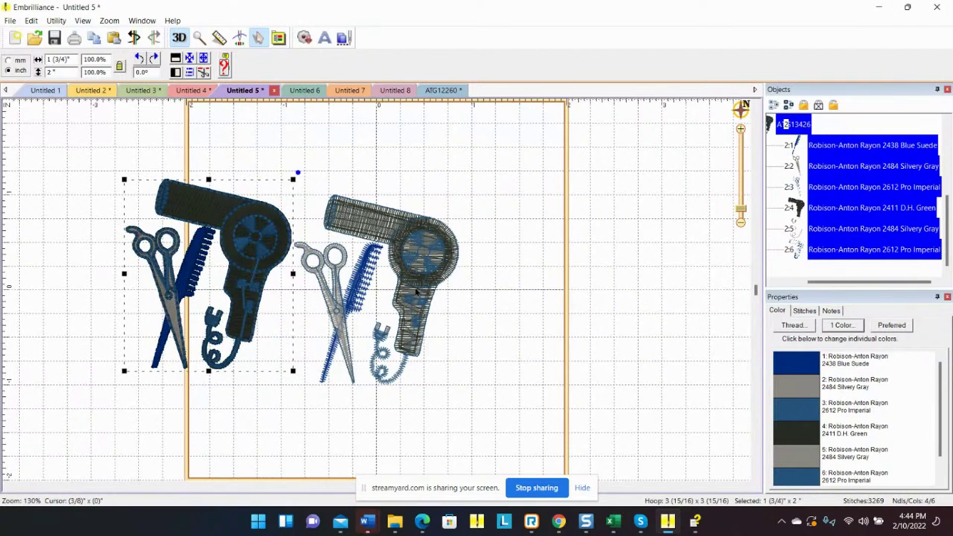
{"action": "right_click", "coordinate": [421, 283]}
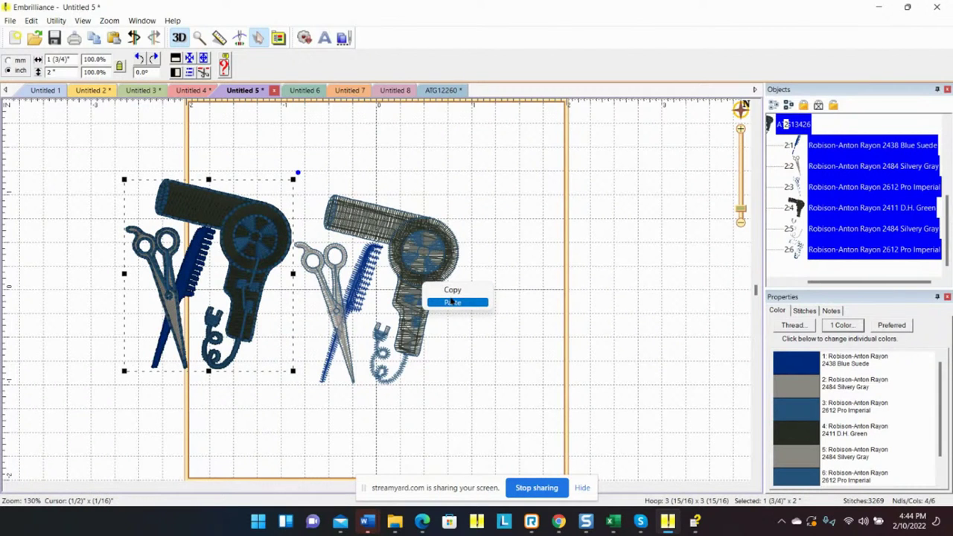
{"action": "left_click", "coordinate": [450, 303]}
{"action": "left_click_drag", "start_coordinate": [482, 266], "coordinate": [593, 279]}
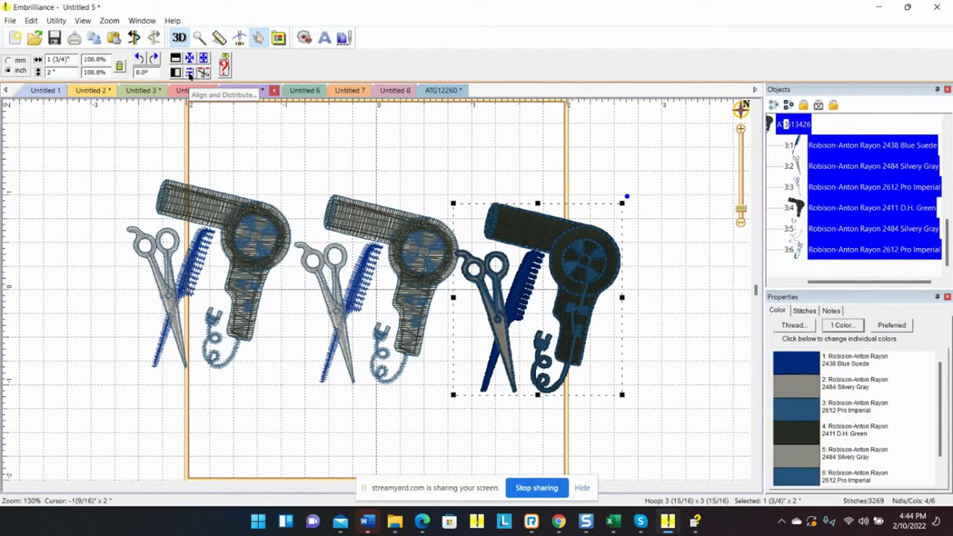
{"action": "left_click", "coordinate": [189, 72]}
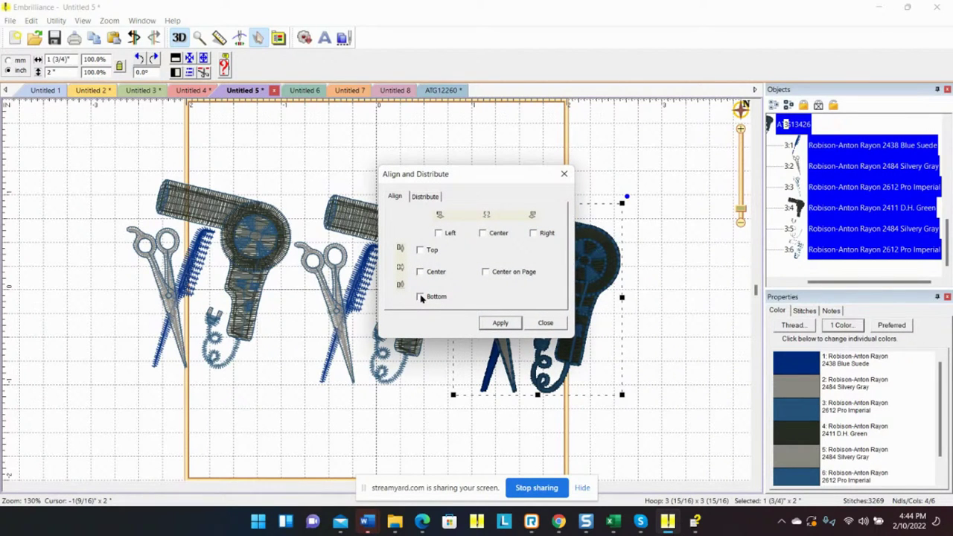
{"action": "left_click", "coordinate": [421, 297]}
{"action": "left_click_drag", "start_coordinate": [481, 173], "coordinate": [766, 22]}
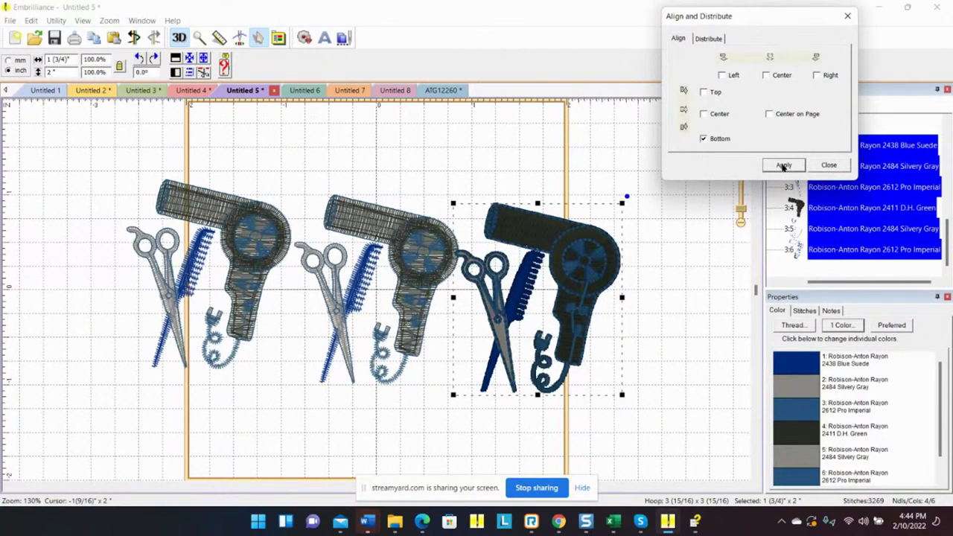
{"action": "left_click", "coordinate": [157, 124]}
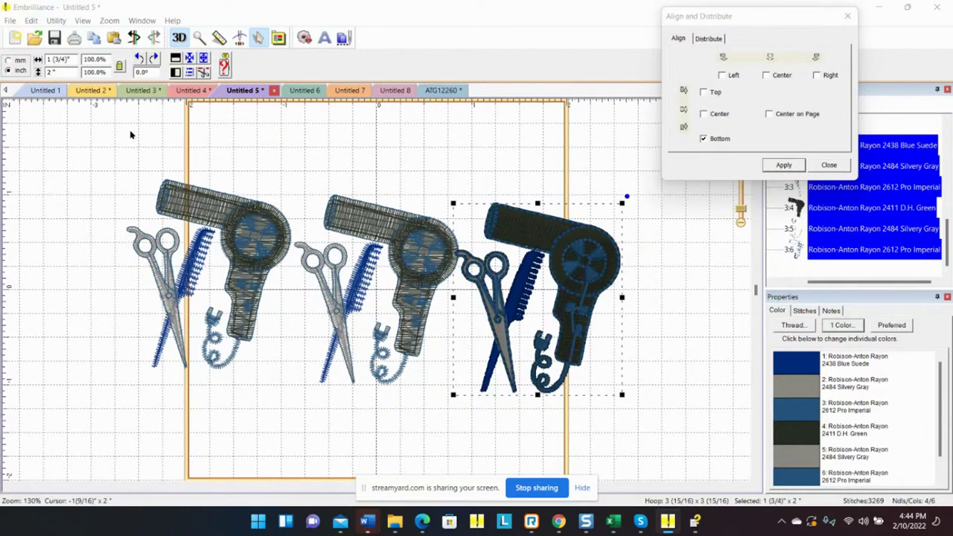
{"action": "left_click", "coordinate": [839, 164]}
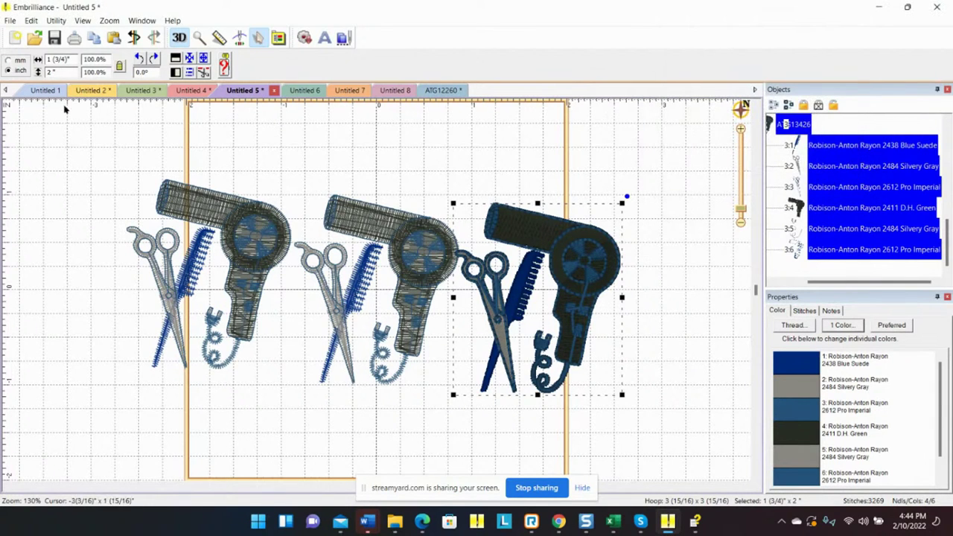
- Select all three hair dryer designs and align them along their bottom edges
{"action": "left_click_drag", "start_coordinate": [74, 109], "coordinate": [642, 398]}
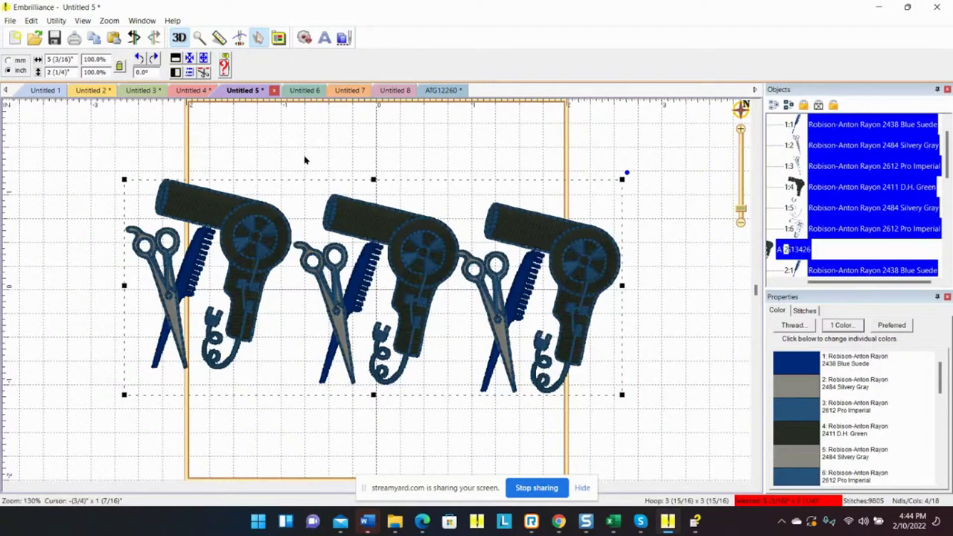
{"action": "left_click", "coordinate": [190, 73]}
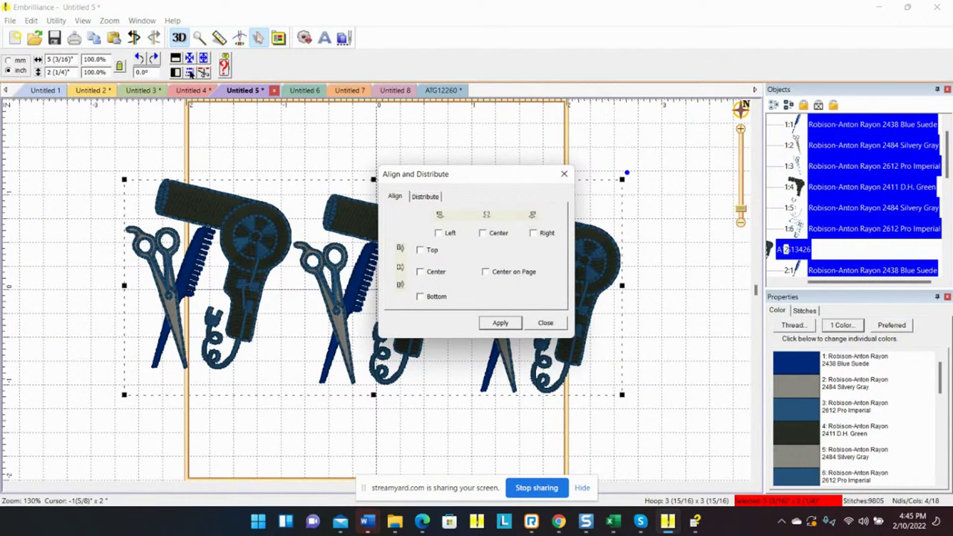
{"action": "left_click", "coordinate": [420, 297]}
{"action": "left_click", "coordinate": [510, 325]}
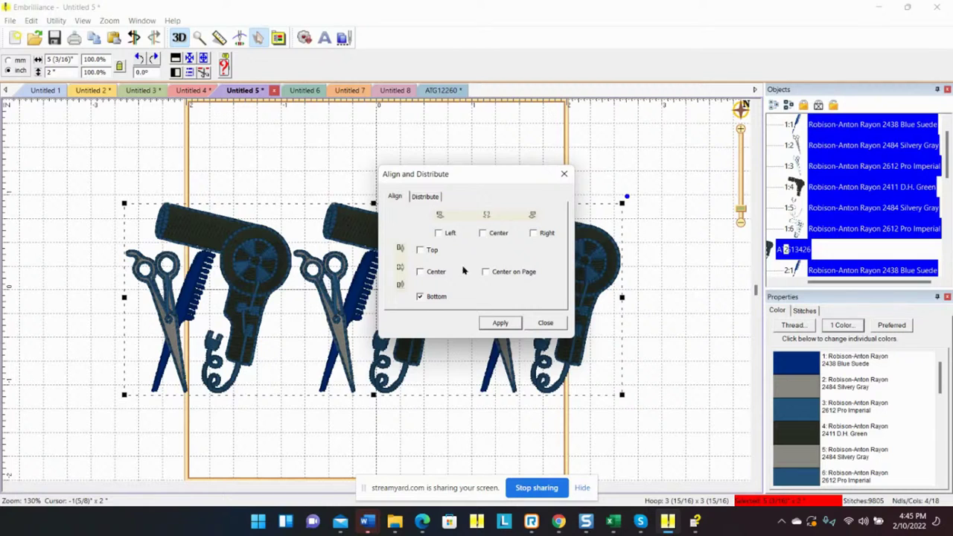
{"action": "left_click_drag", "start_coordinate": [494, 177], "coordinate": [589, 46]}
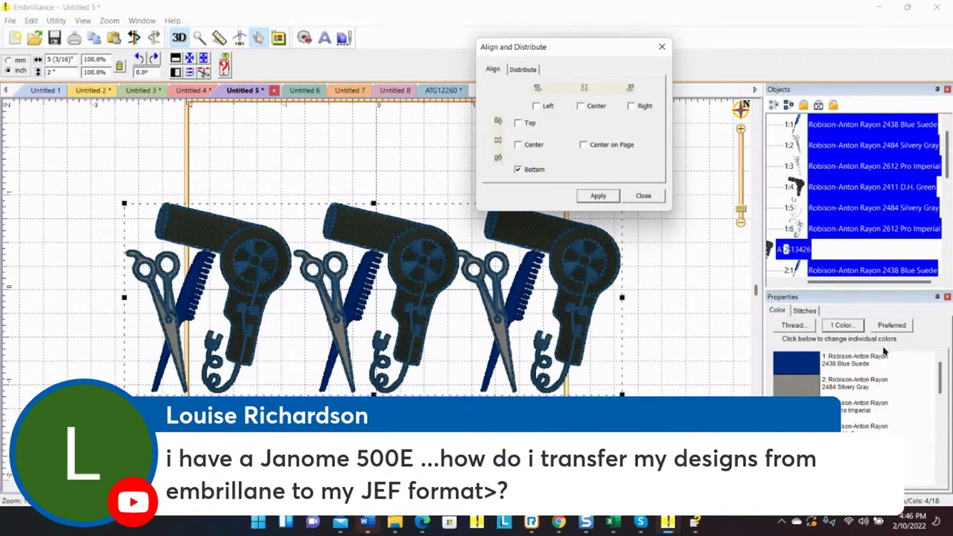
{"action": "left_click", "coordinate": [643, 196]}
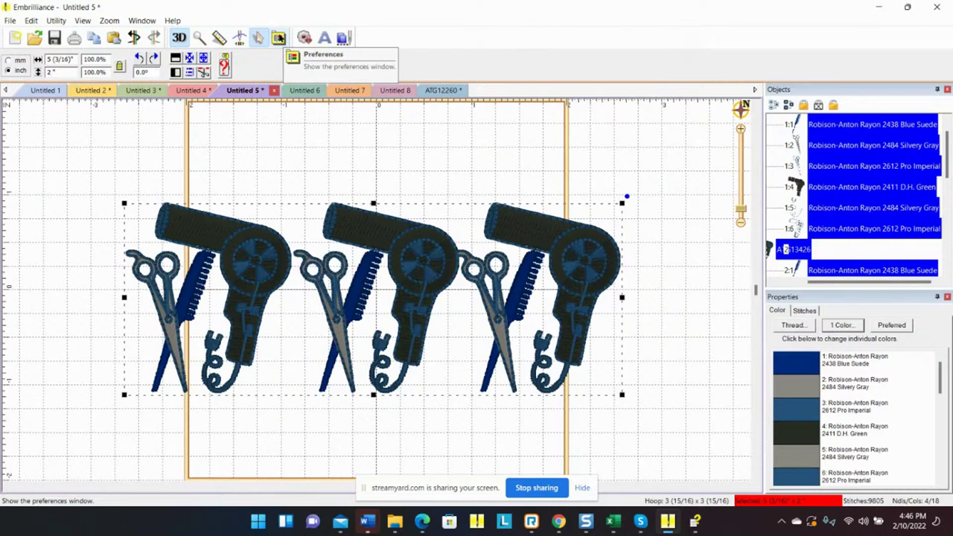
- Review the multi-position hoop formats in the program preferences, including JEF, and leave the settings as they are
{"action": "left_click", "coordinate": [279, 37]}
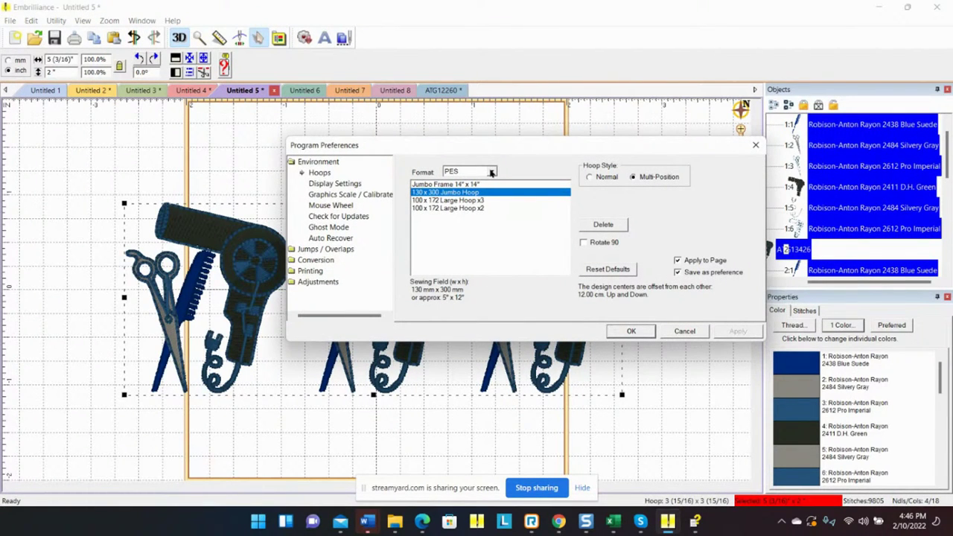
{"action": "left_click", "coordinate": [491, 173]}
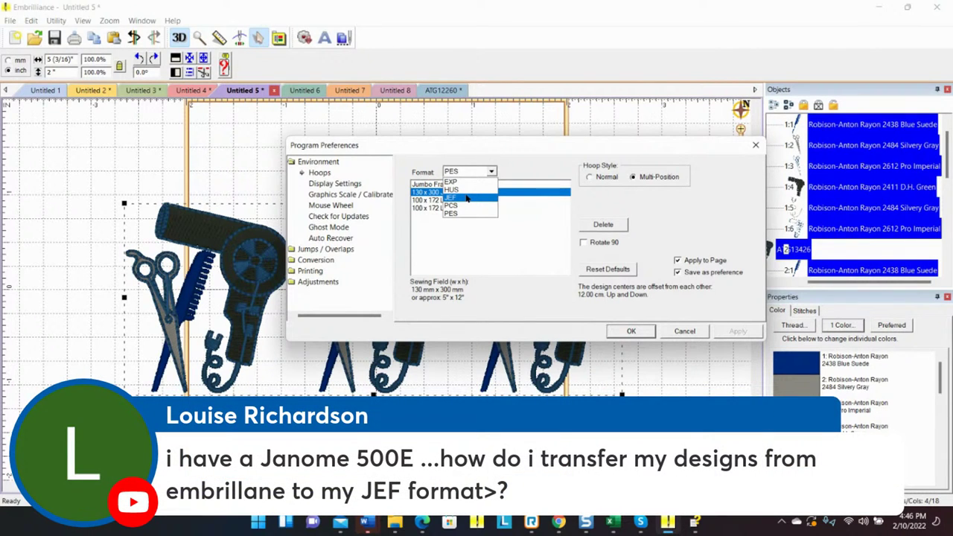
{"action": "left_click", "coordinate": [682, 330]}
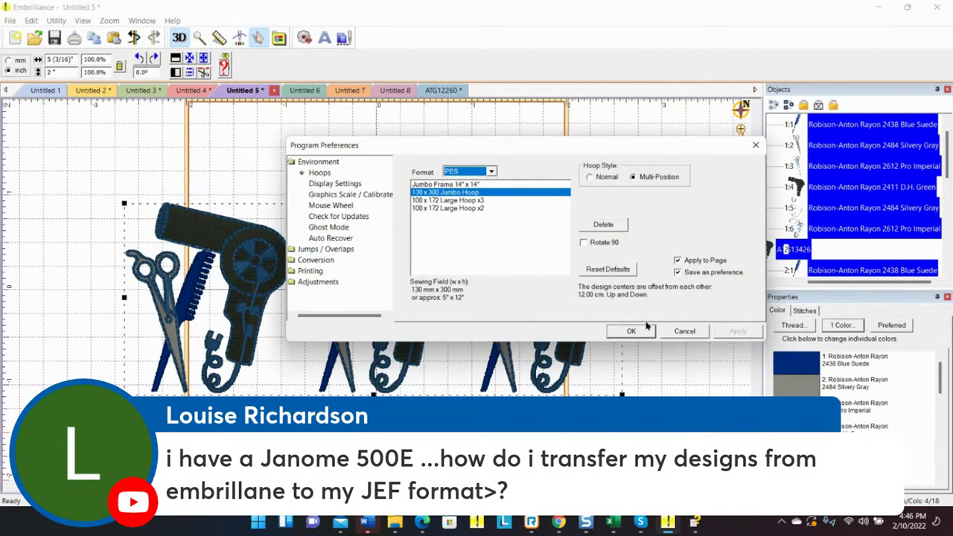
{"action": "left_click", "coordinate": [755, 146]}
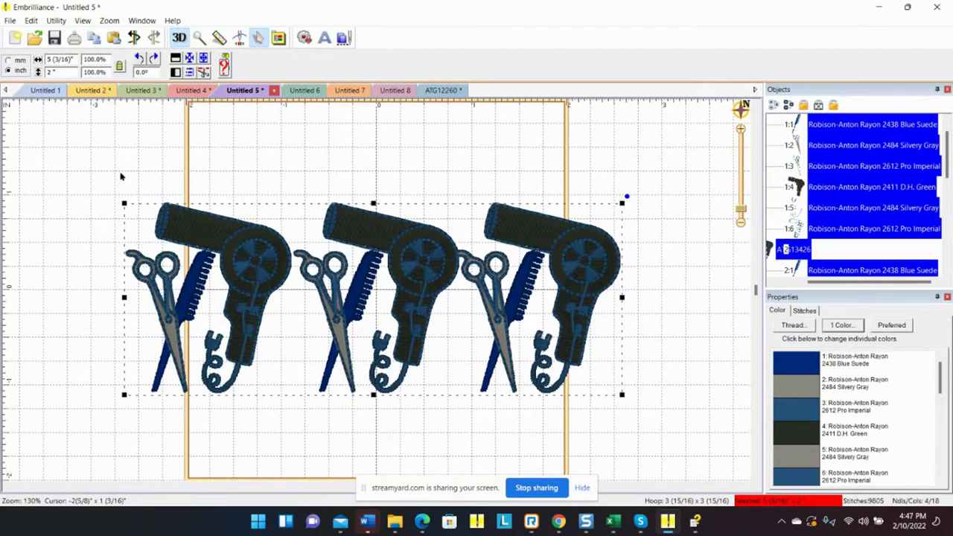
- Try to save the three hair dryer designs under a new name as stitch and working files
{"action": "left_click", "coordinate": [9, 21]}
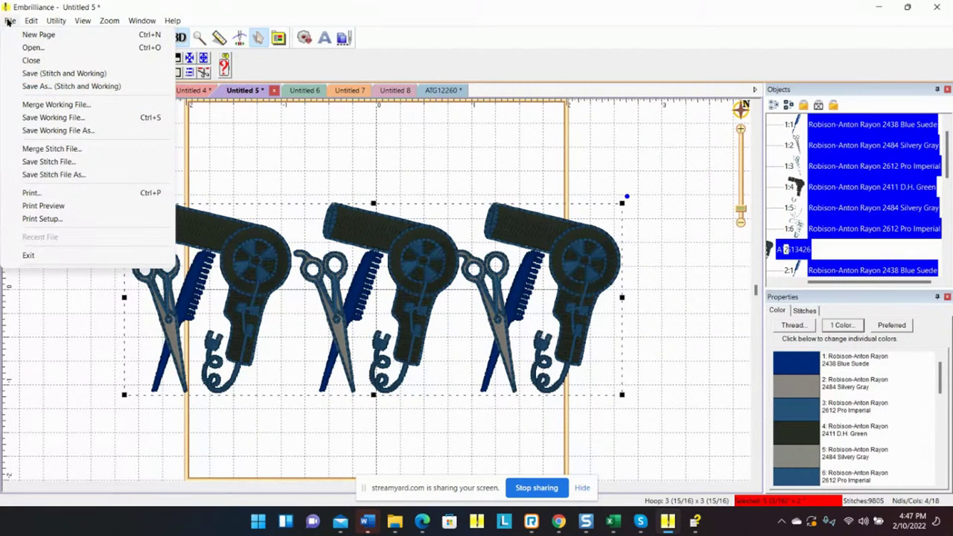
{"action": "left_click", "coordinate": [23, 86]}
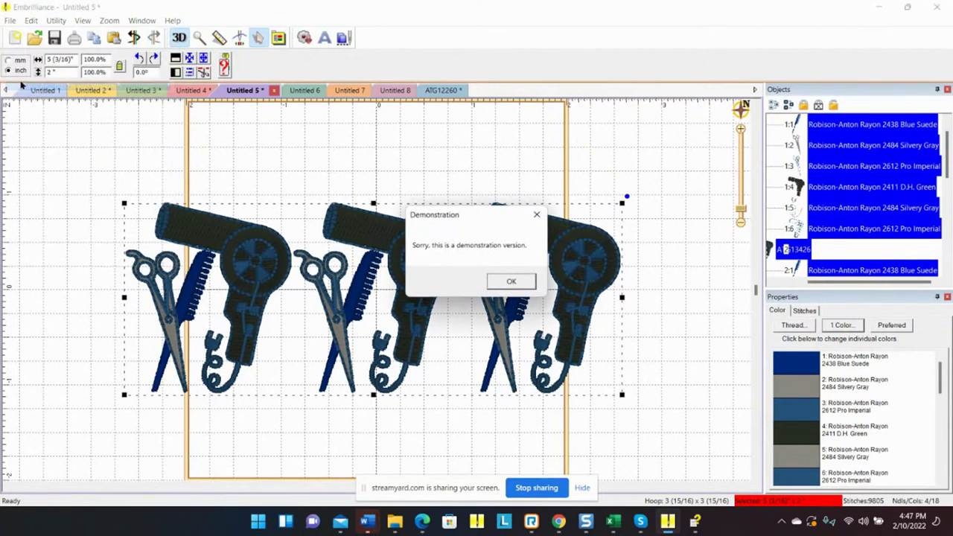
{"action": "left_click", "coordinate": [512, 282]}
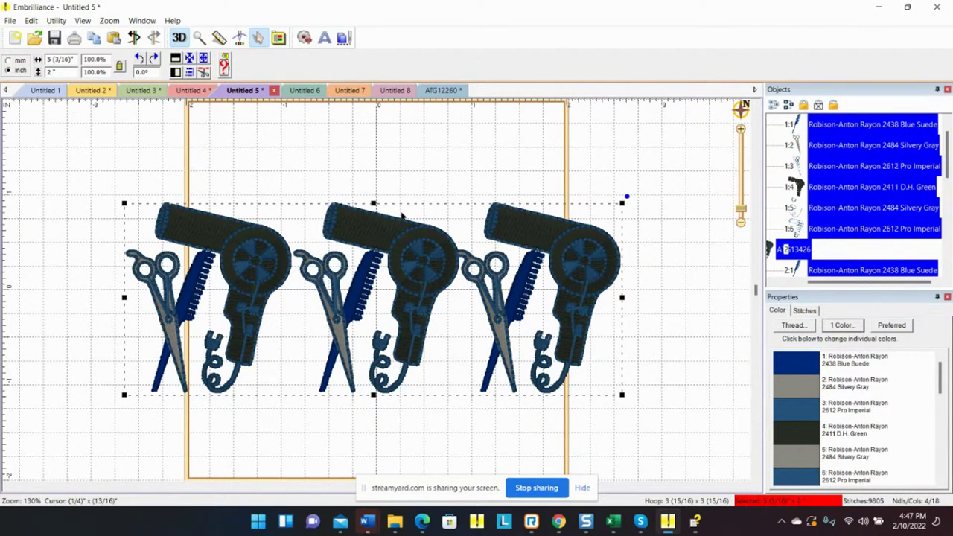
- Close the demo version of Embrilliance, discarding the changes to ATG12260 and the untitled pages
{"action": "left_click", "coordinate": [880, 7]}
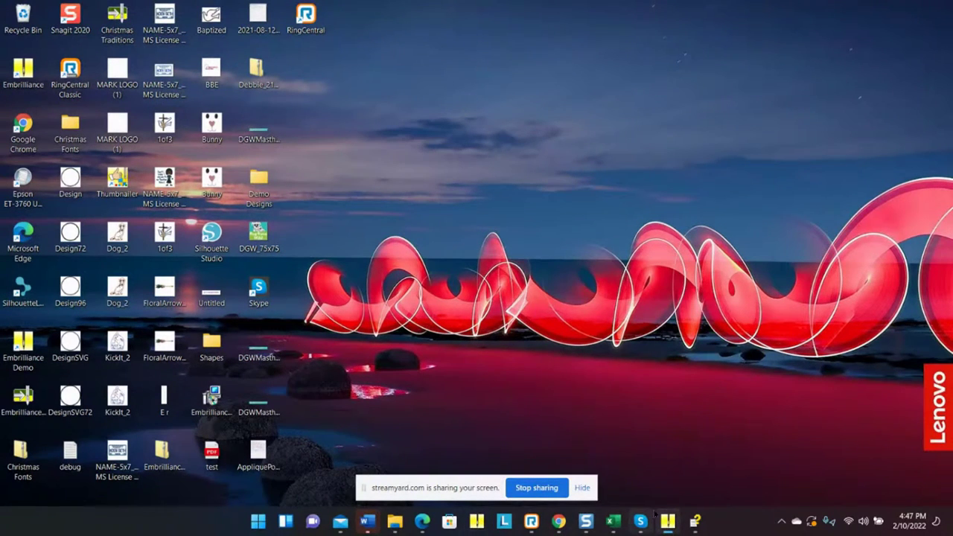
{"action": "mouse_move", "coordinate": [668, 521]}
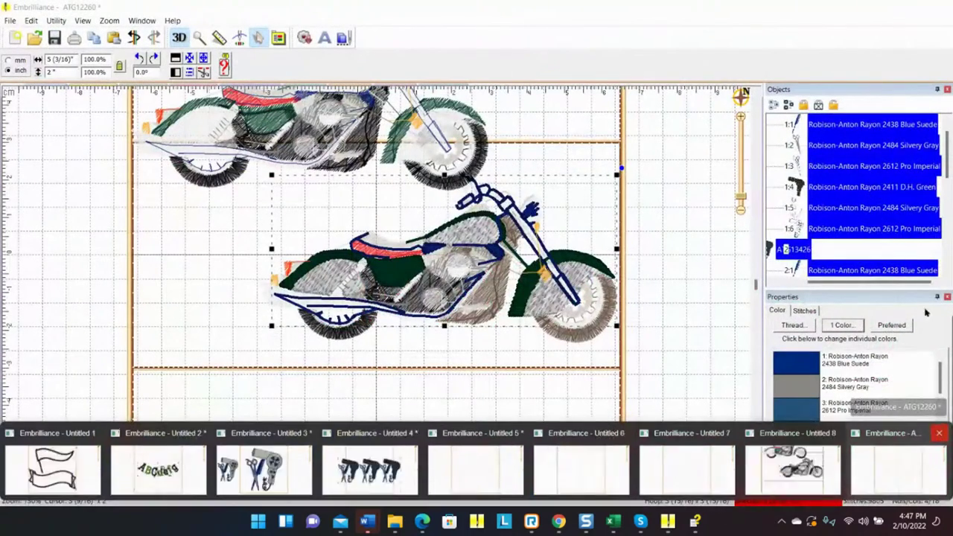
{"action": "left_click", "coordinate": [936, 7]}
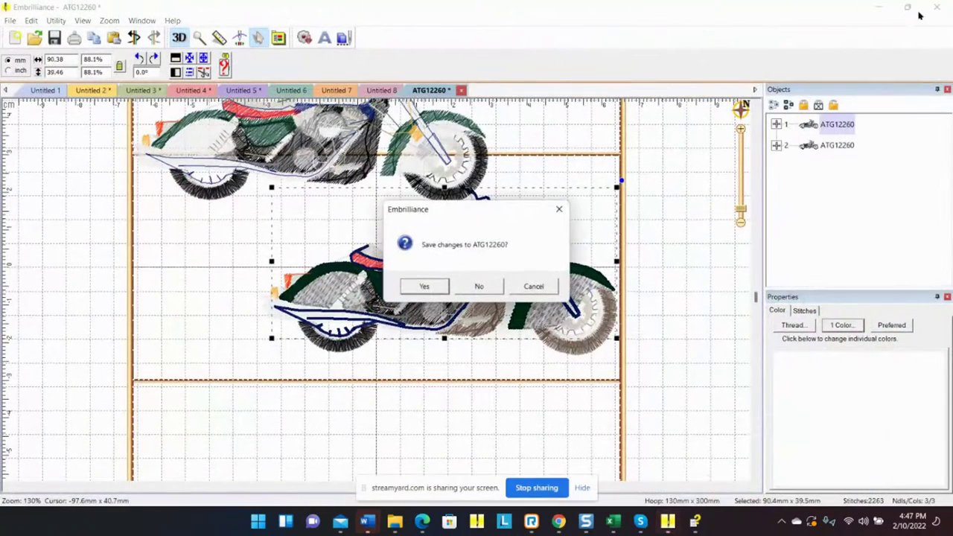
{"action": "left_click", "coordinate": [479, 285]}
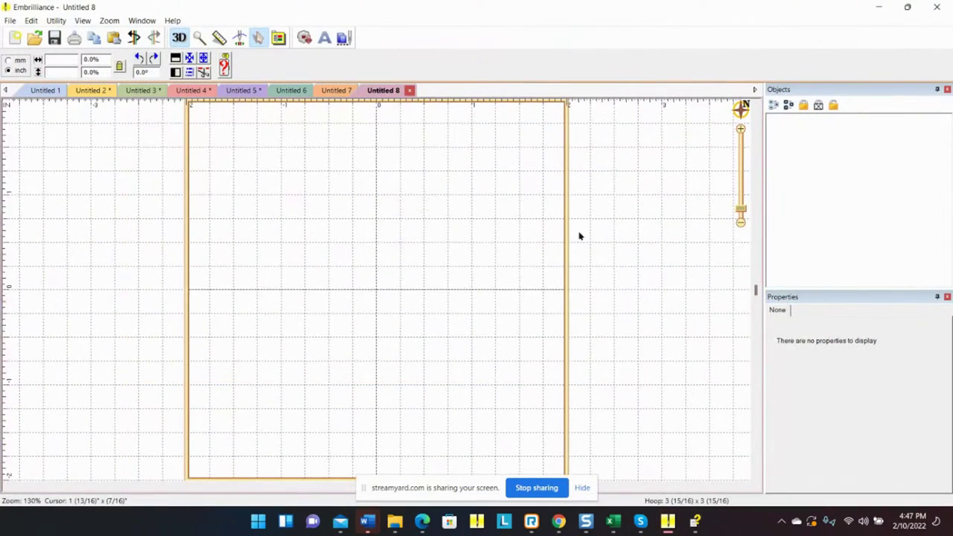
{"action": "left_click", "coordinate": [936, 8]}
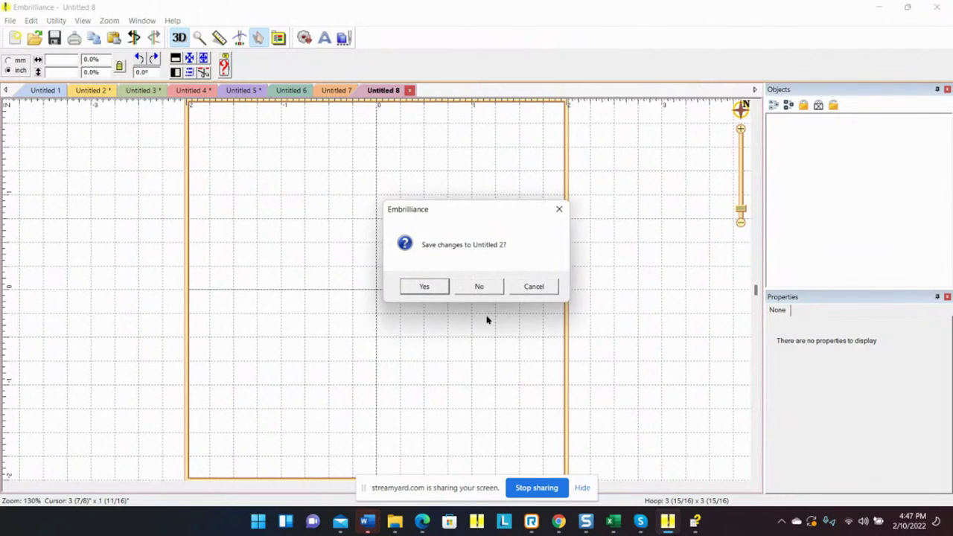
{"action": "left_click", "coordinate": [478, 285]}
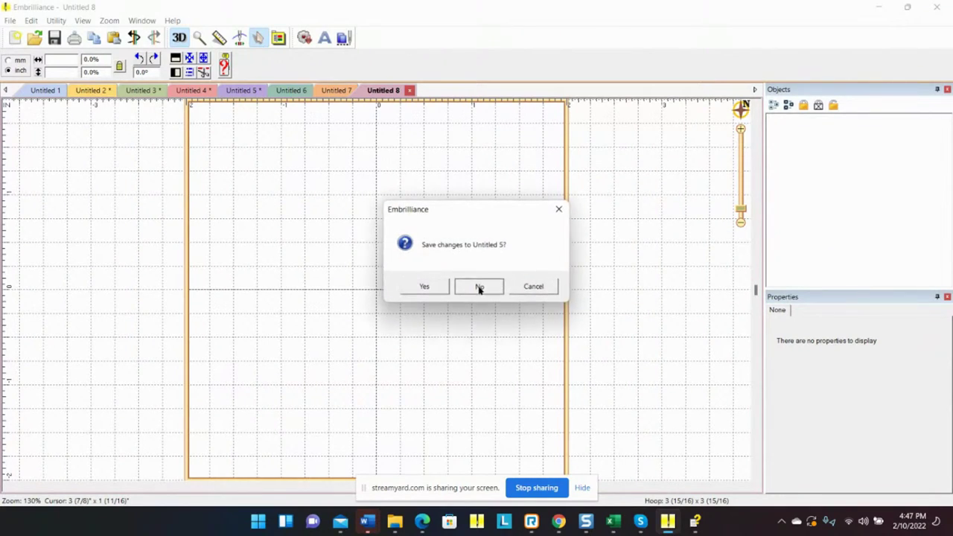
{"action": "left_click", "coordinate": [479, 286]}
- Switch to the full version of Embrilliance and merge the UH-5x7-Bookmark-4 design from Downloads into the empty page
{"action": "left_click", "coordinate": [490, 521]}
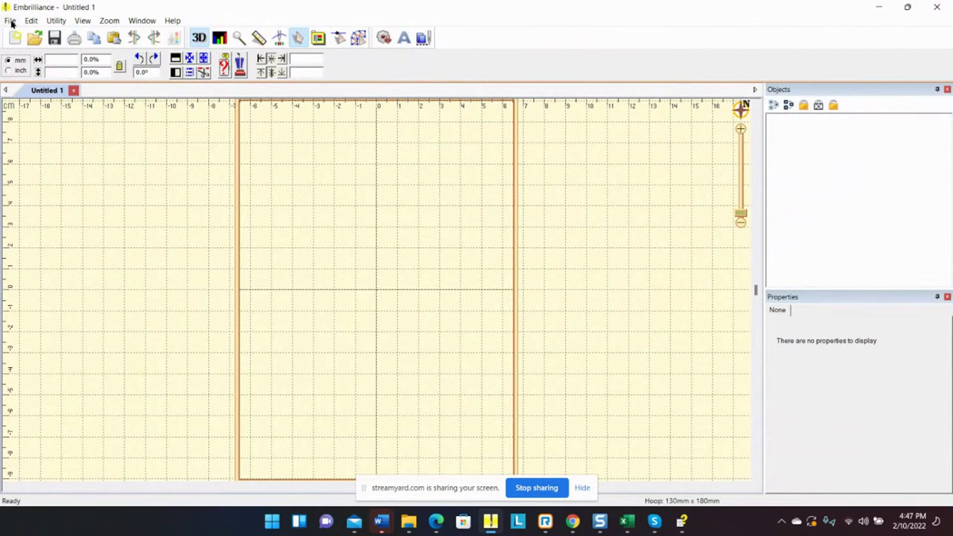
{"action": "left_click", "coordinate": [11, 21]}
{"action": "left_click", "coordinate": [34, 118]}
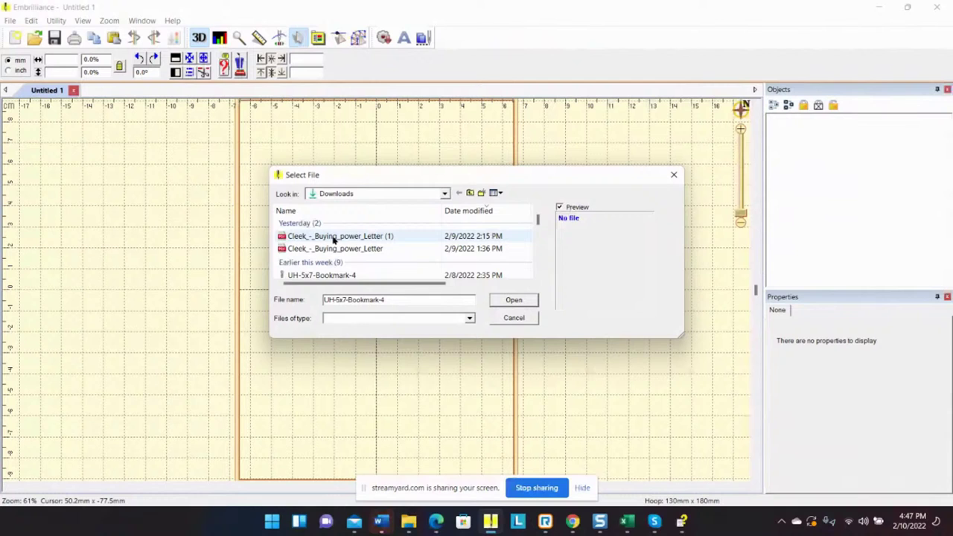
{"action": "left_click", "coordinate": [320, 274]}
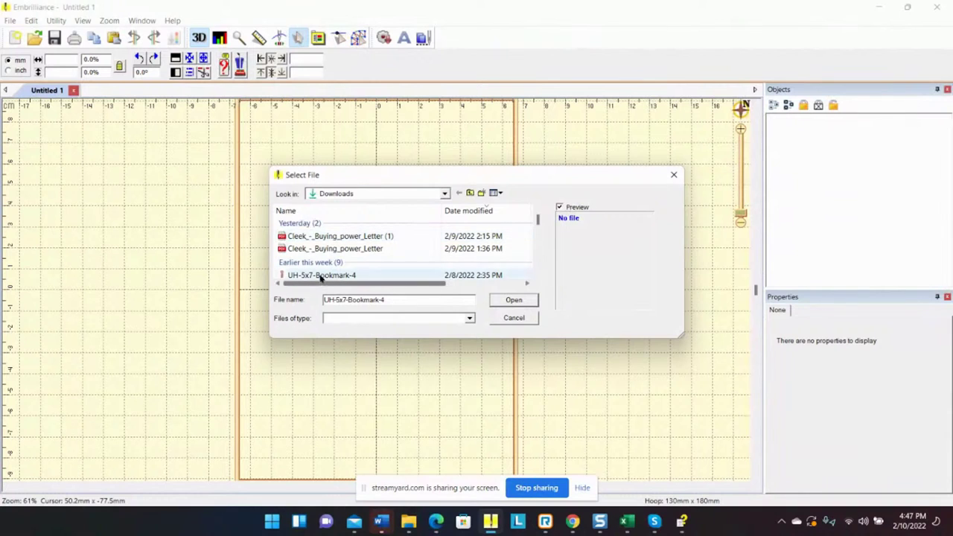
{"action": "left_click", "coordinate": [512, 300]}
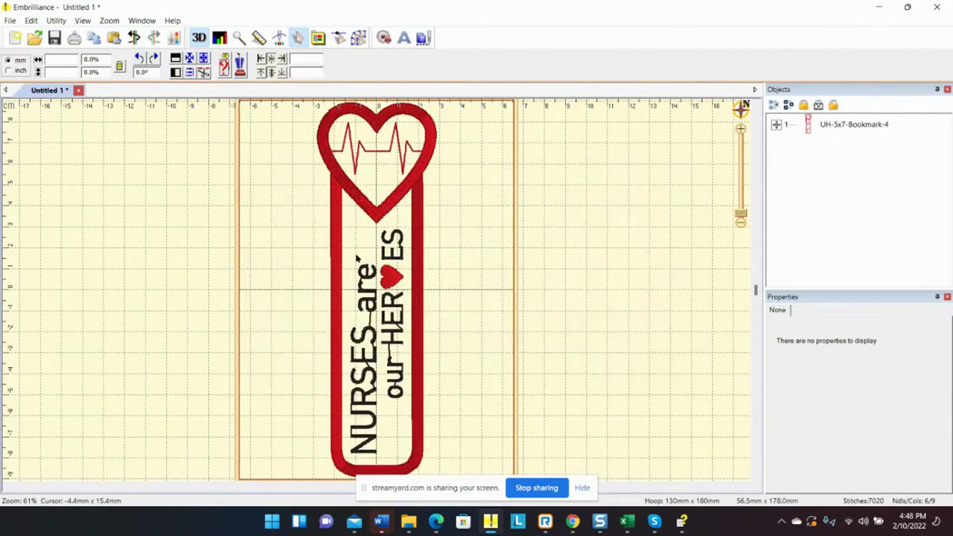
- Save the bookmark design's stitch and working files in Downloads as My Design, with JEF as the stitch format
{"action": "left_click", "coordinate": [15, 21]}
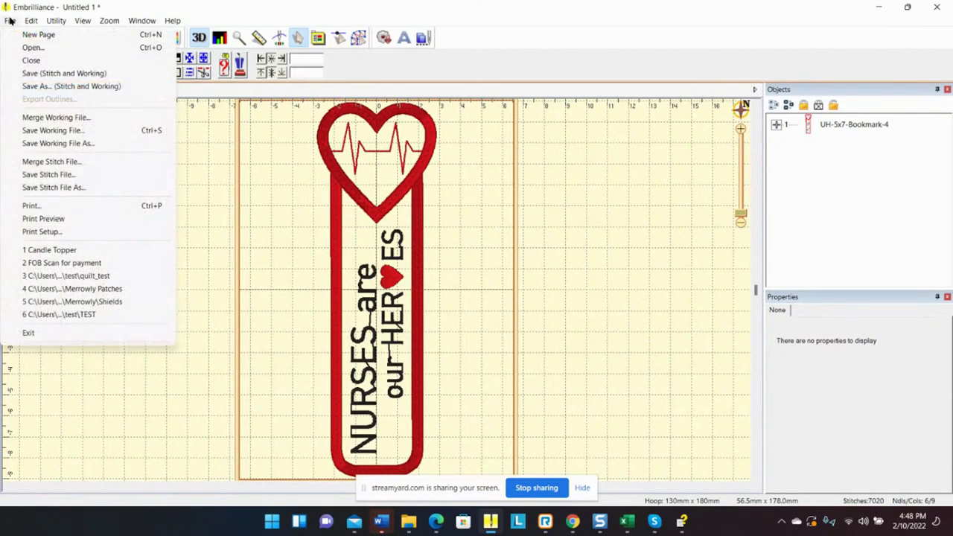
{"action": "left_click", "coordinate": [33, 86]}
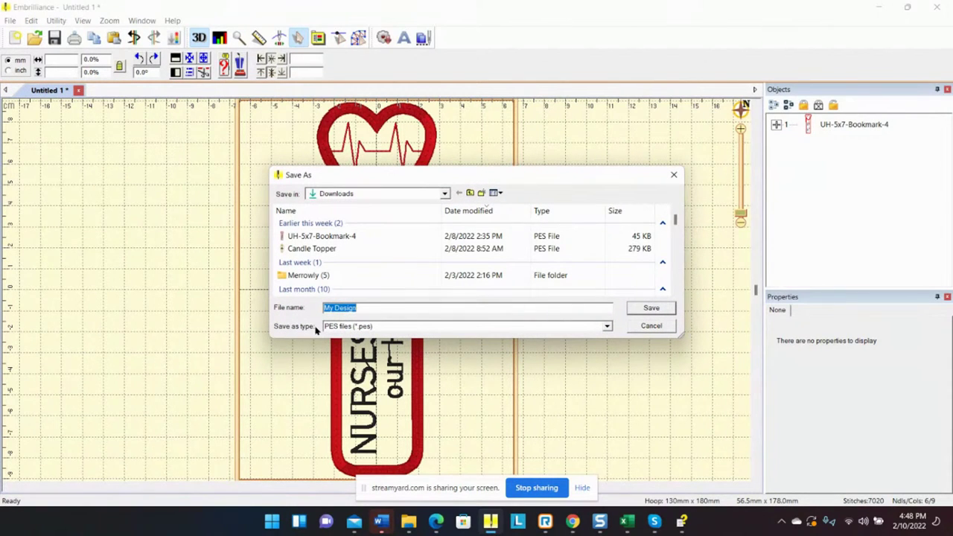
{"action": "left_click", "coordinate": [607, 326]}
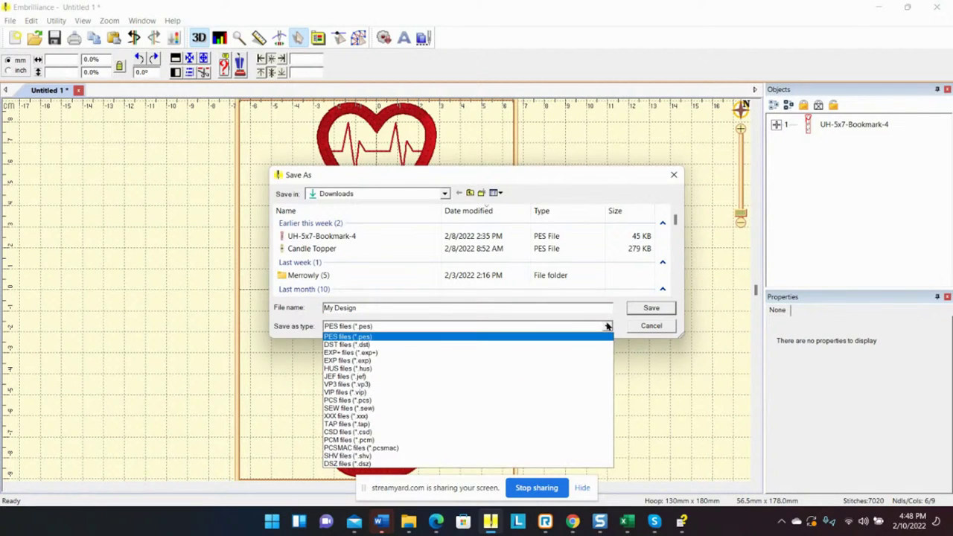
{"action": "left_click", "coordinate": [358, 377]}
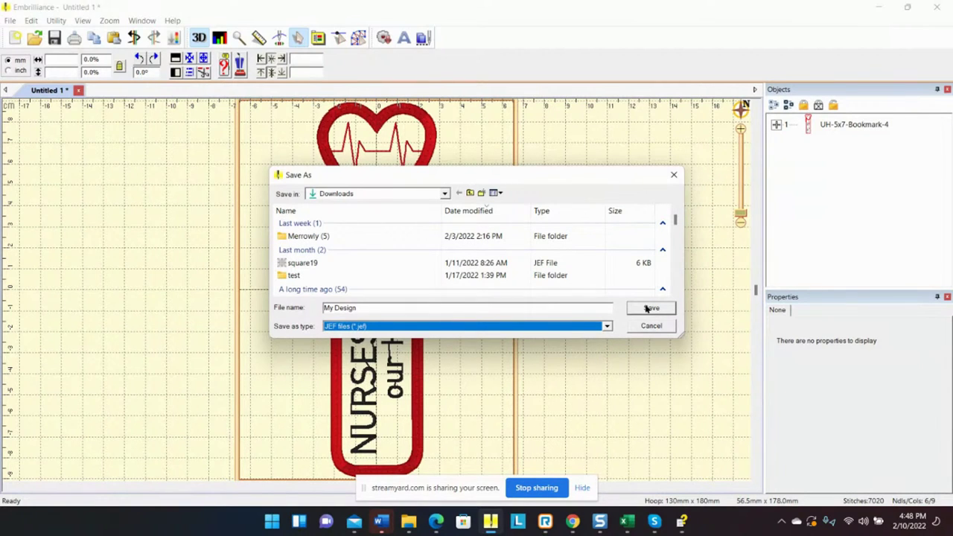